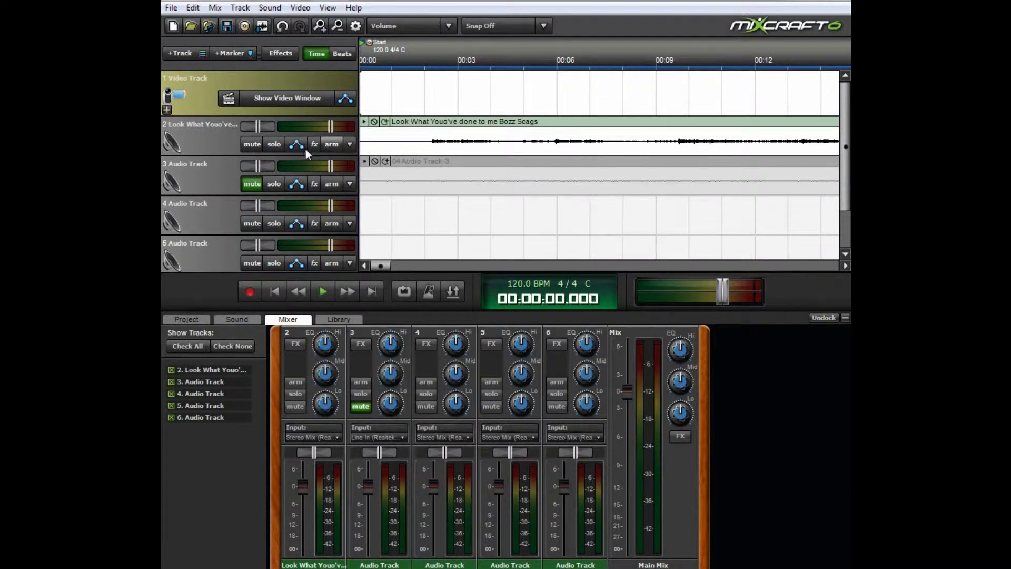
Play the project from the start and unmute the vocal recording on track 3
left_click(322, 292)
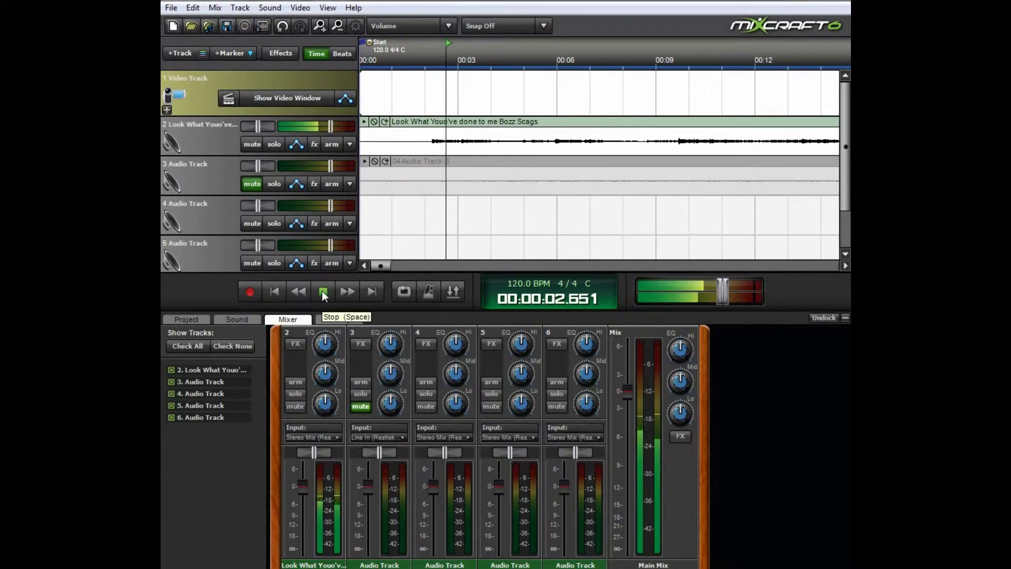
left_click(252, 184)
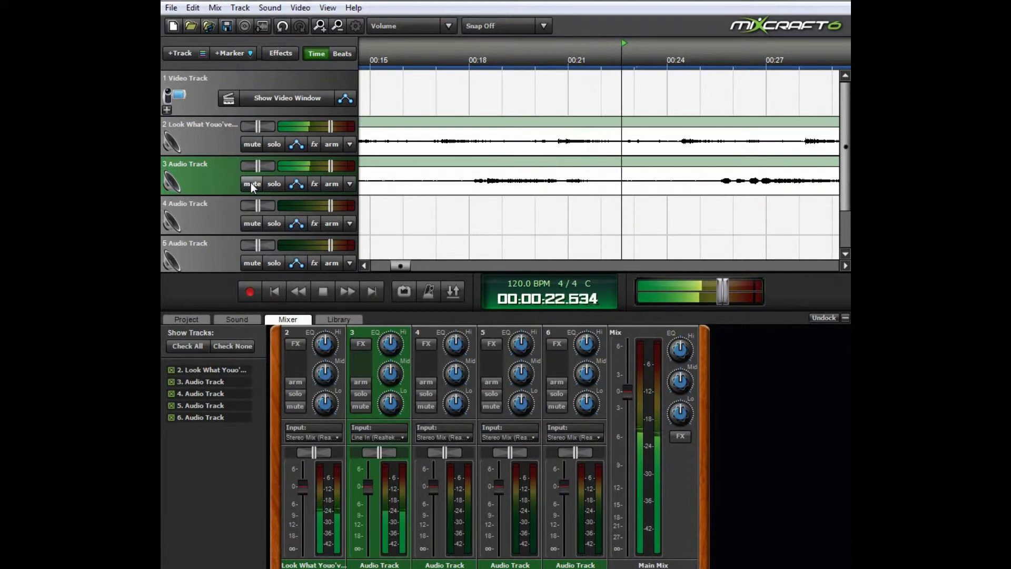
Add the Classic Master Limiter effect to track 3 and close its effect list
left_click(316, 180)
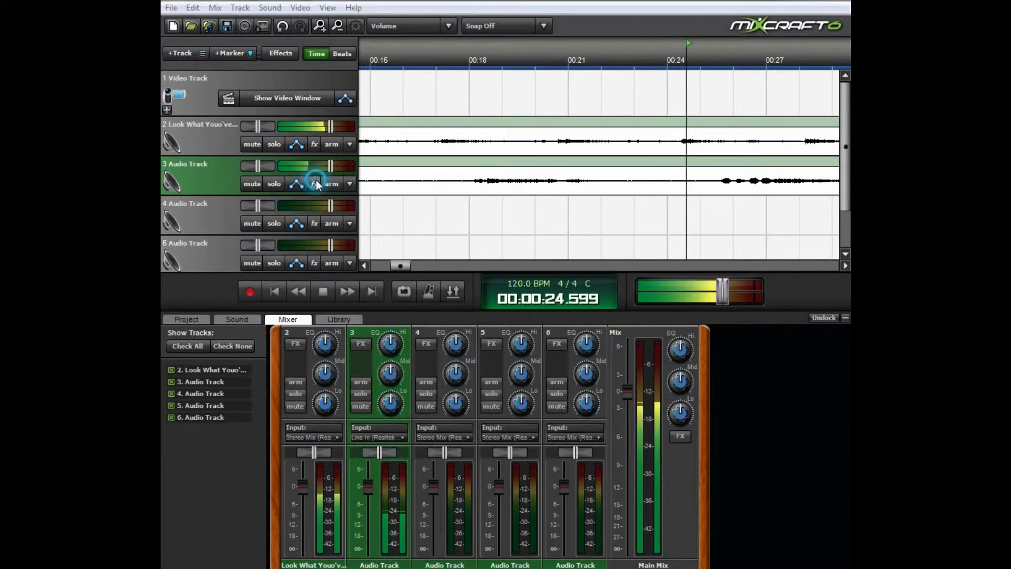
left_click(490, 193)
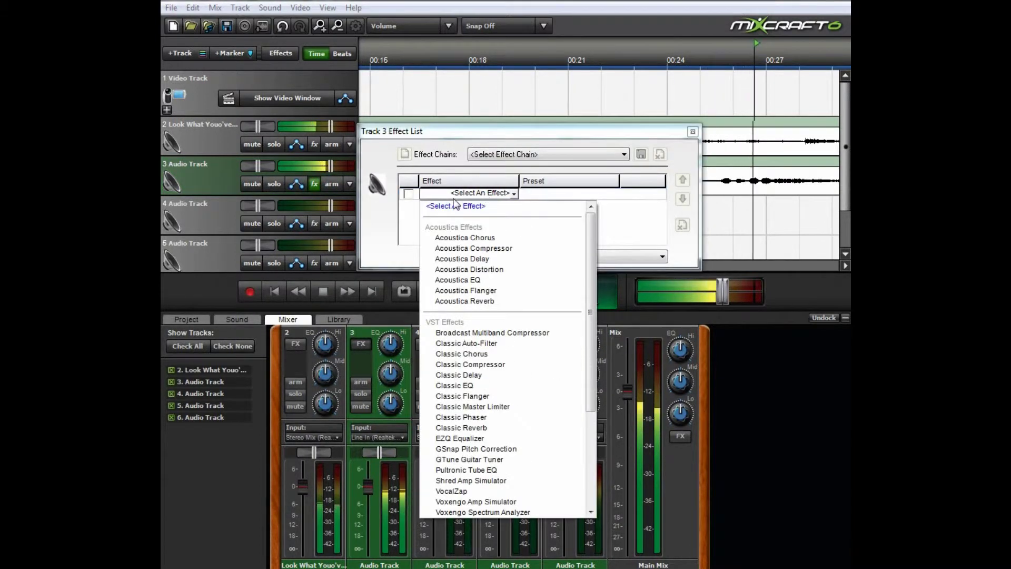
left_click(454, 405)
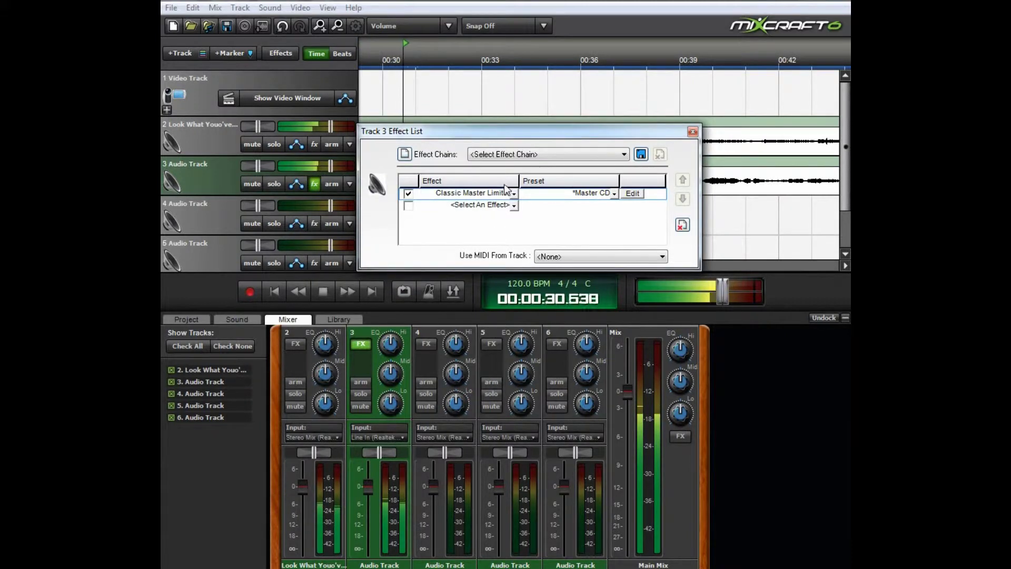
left_click(692, 132)
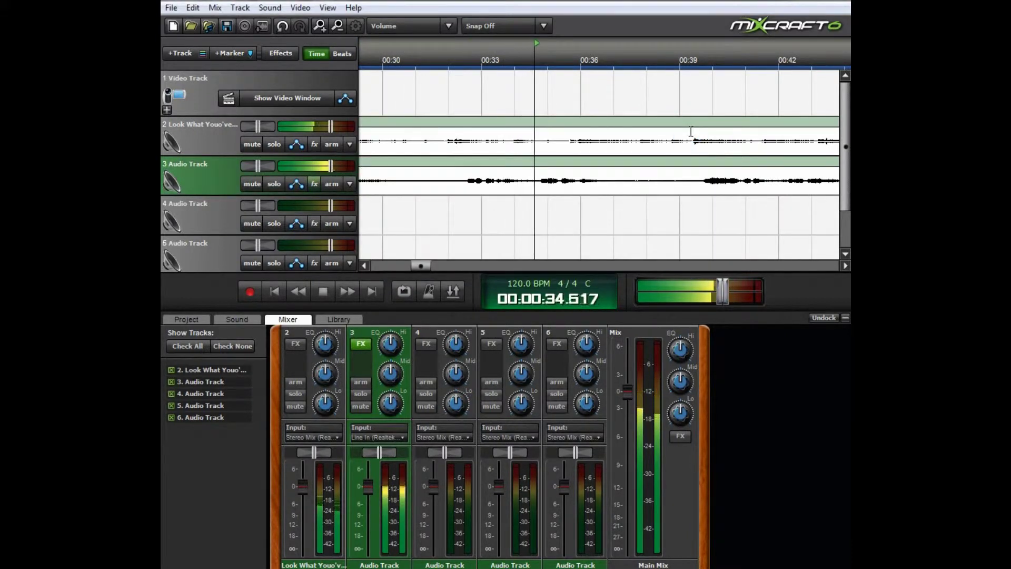
Add the Classic Master Limiter effect to track 2, the backing song, and close its effect list
left_click(384, 130)
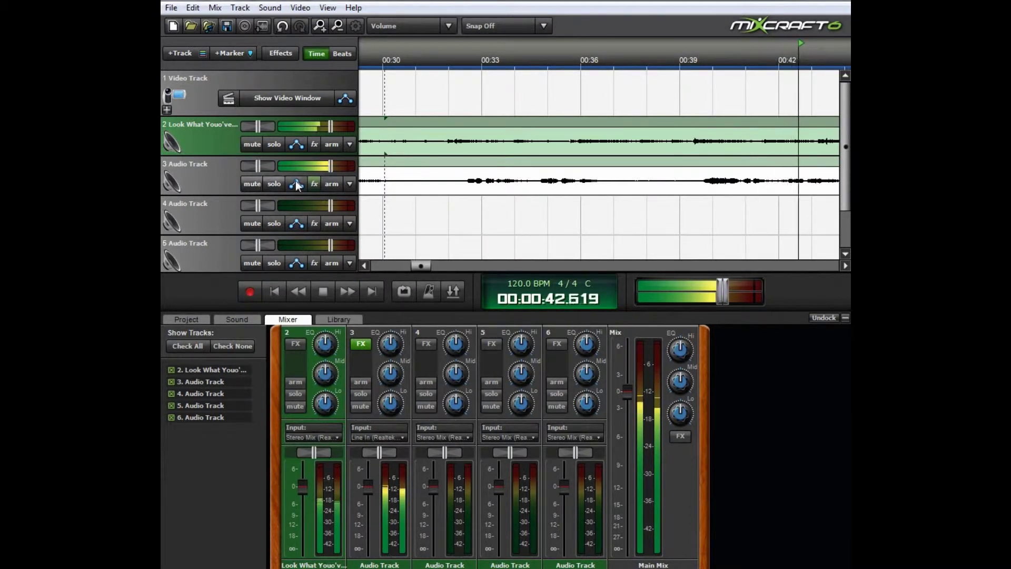
left_click(316, 143)
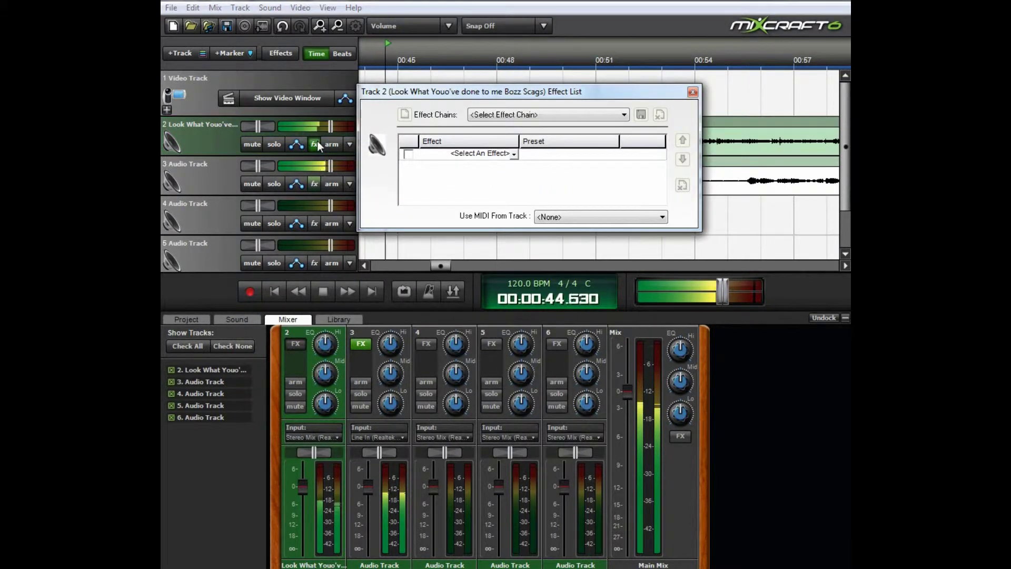
left_click(460, 154)
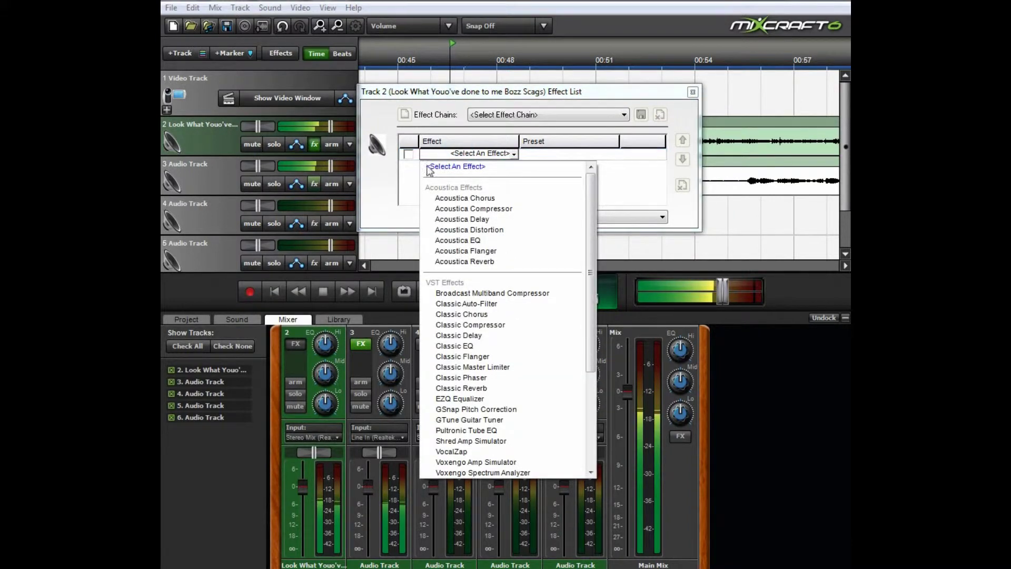
left_click(435, 366)
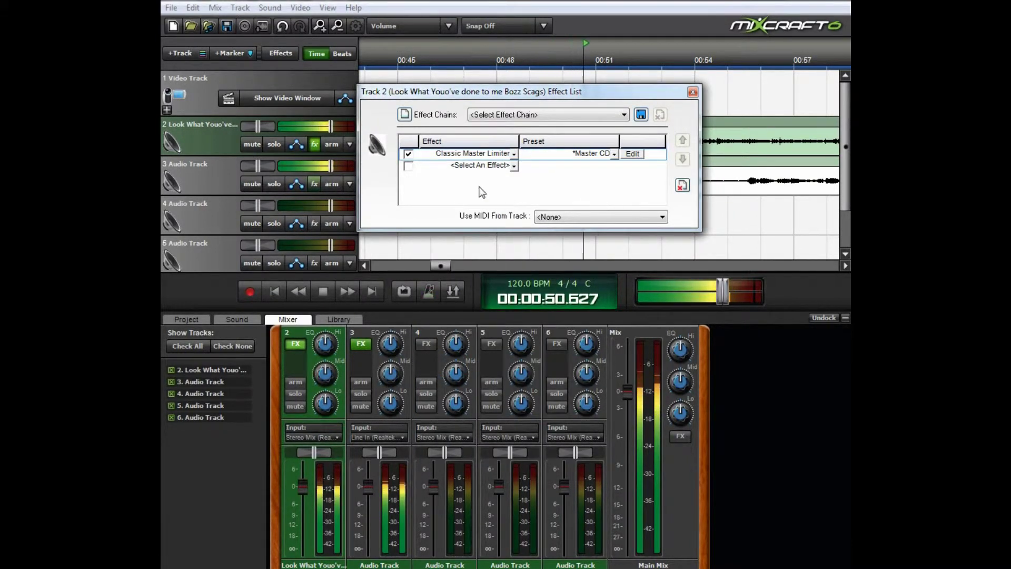
left_click(692, 93)
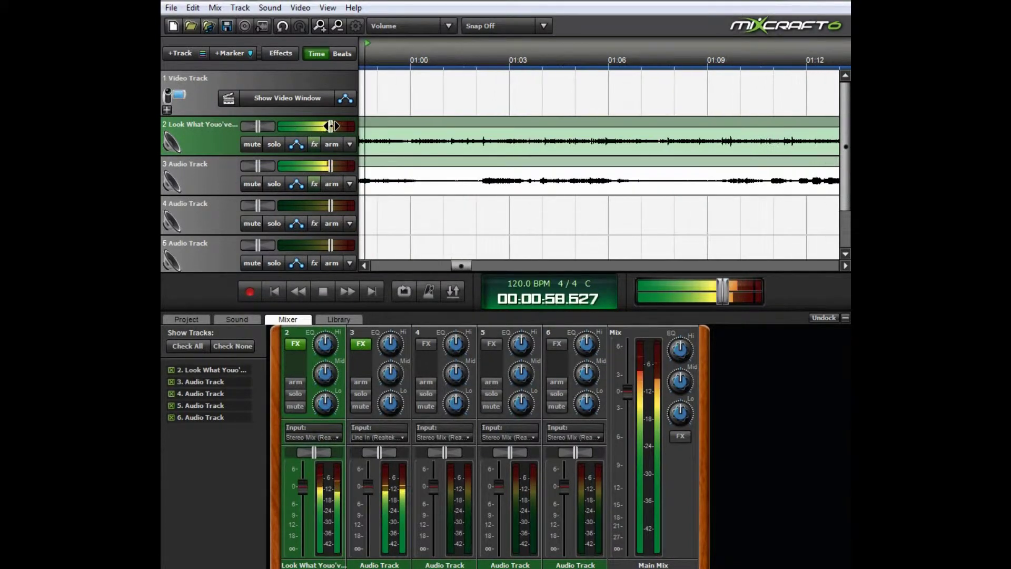
Lower the volume of track 2 to about -6.7 dB while the song plays
left_click_drag(326, 126, 315, 126)
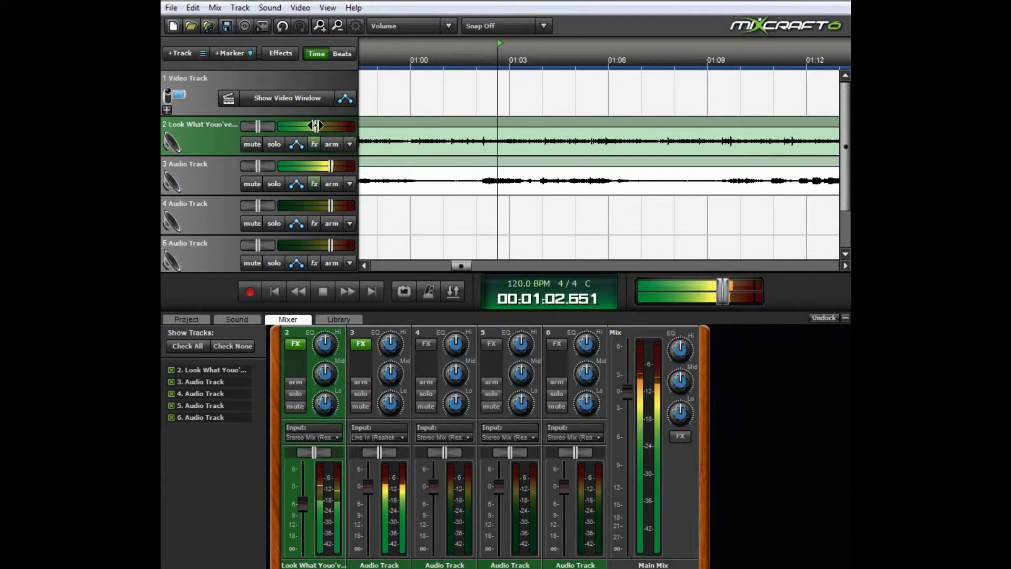
left_click(316, 126)
left_click_drag(316, 125, 313, 125)
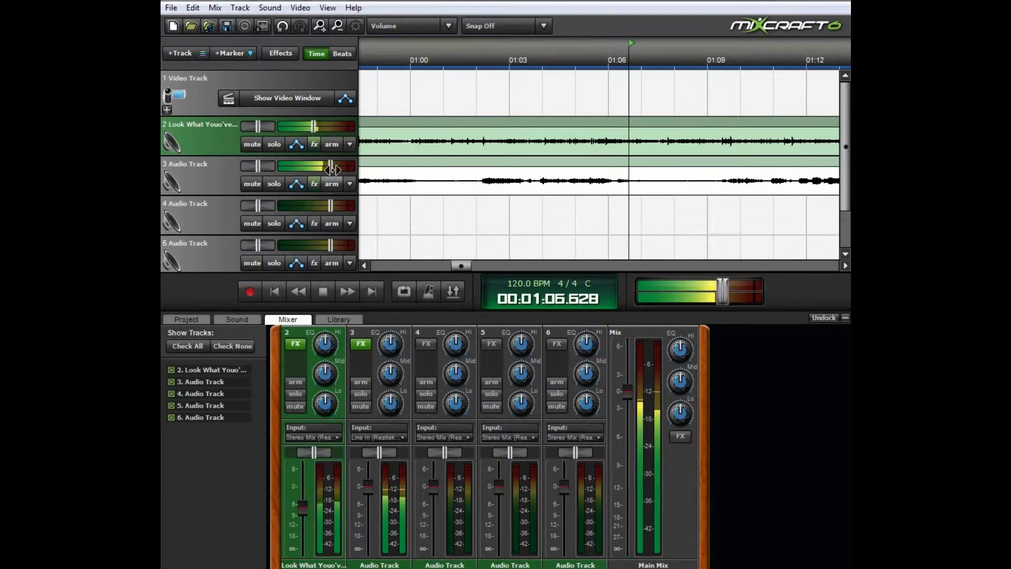
Lower the volume of track 3 to about -4.6 dB to balance it against track 2
left_click_drag(331, 166, 321, 166)
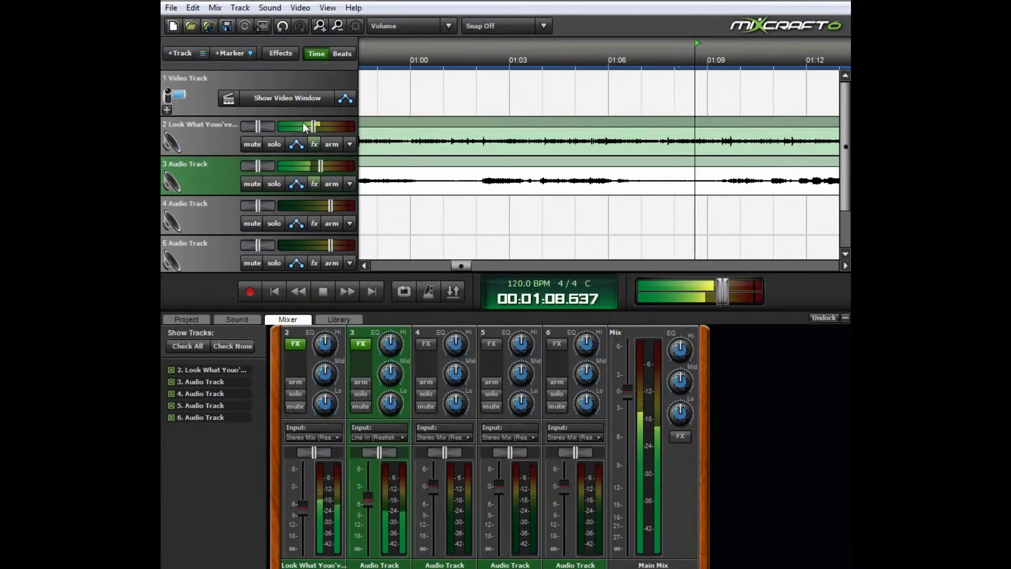
left_click_drag(314, 126, 314, 126)
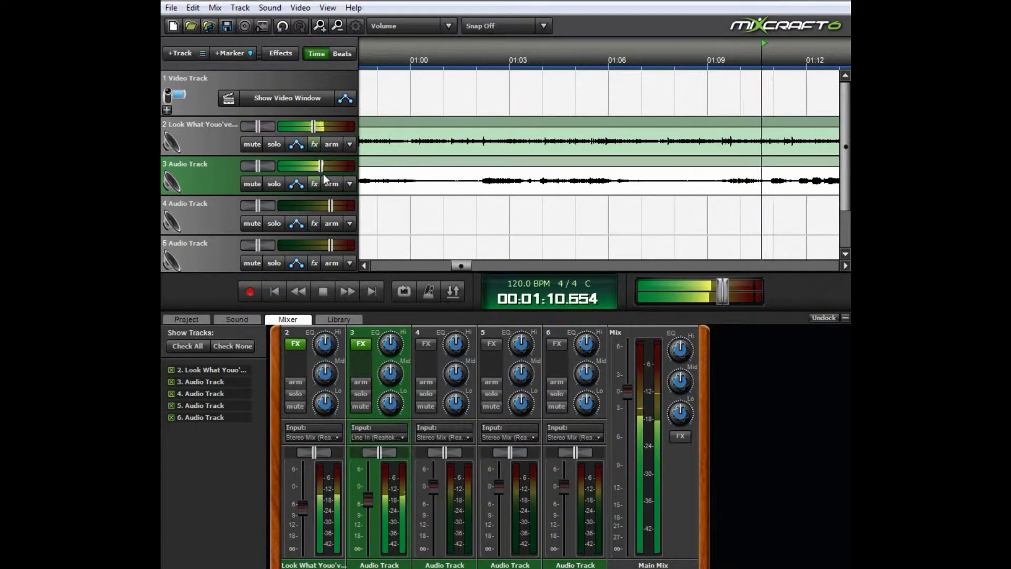
left_click_drag(319, 167, 322, 167)
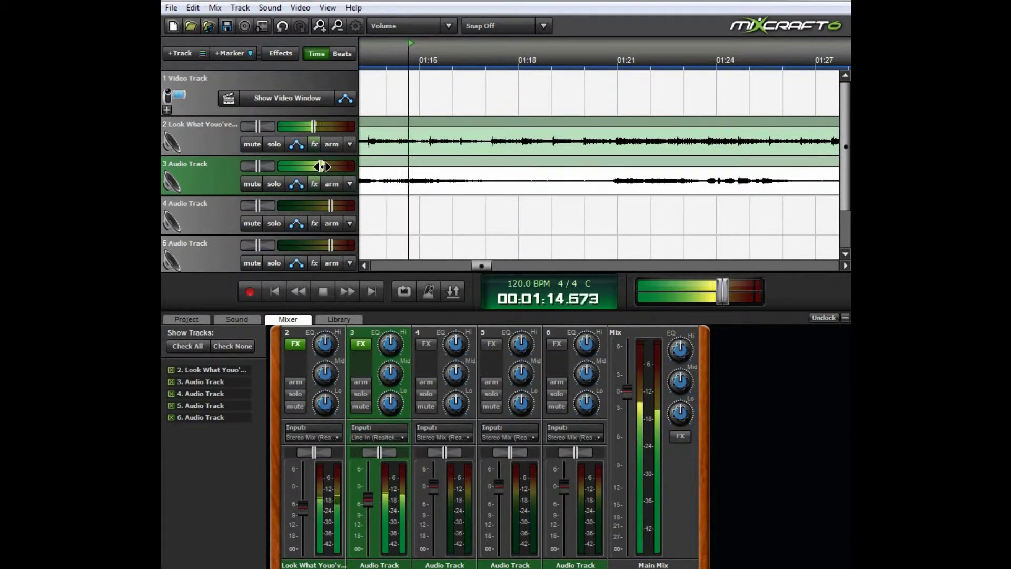
left_click_drag(321, 167, 320, 166)
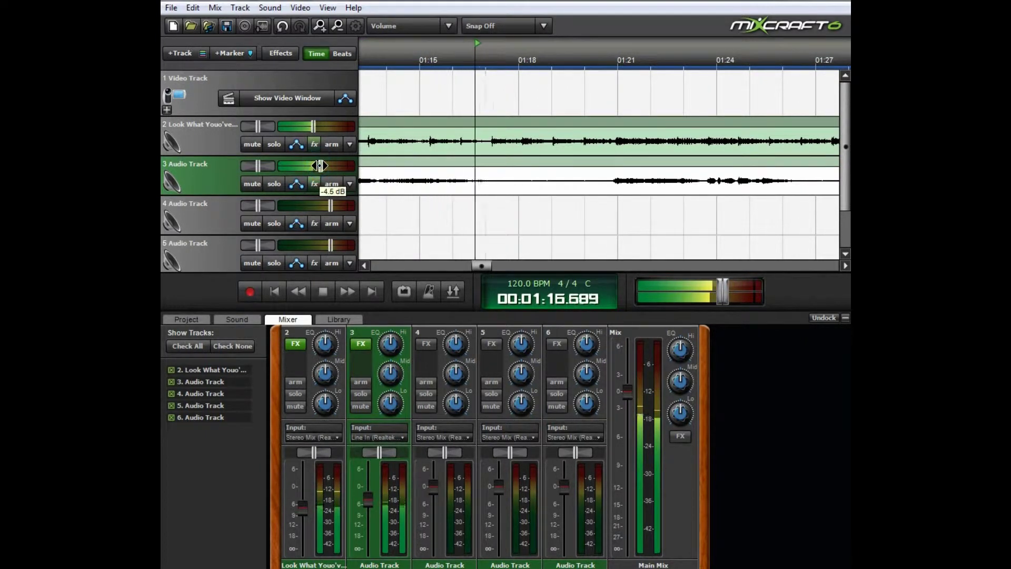
Reduce the volume of track 2 slightly further and lower track 3 to about -8.5 dB
left_click(313, 127)
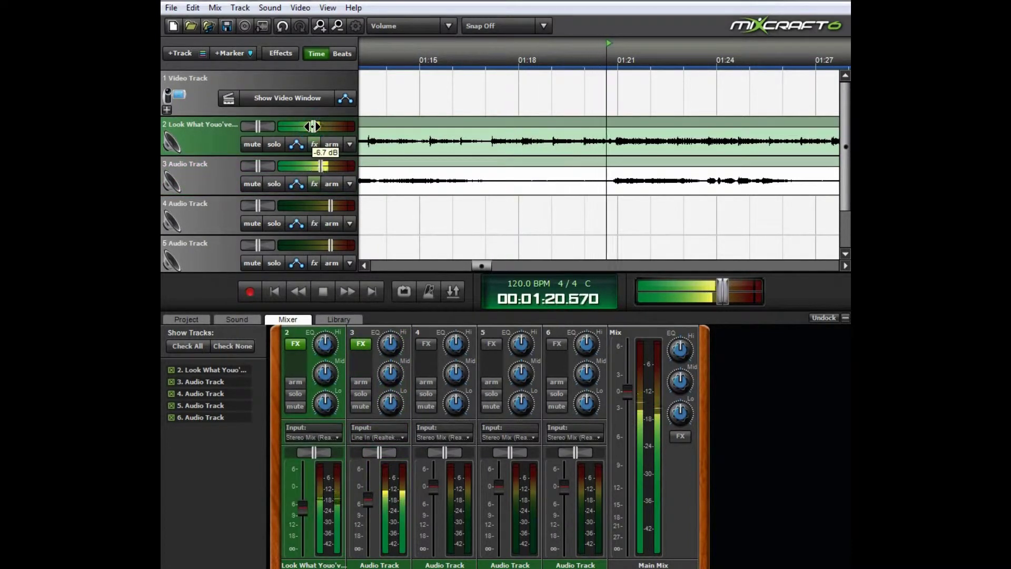
left_click_drag(314, 127, 311, 127)
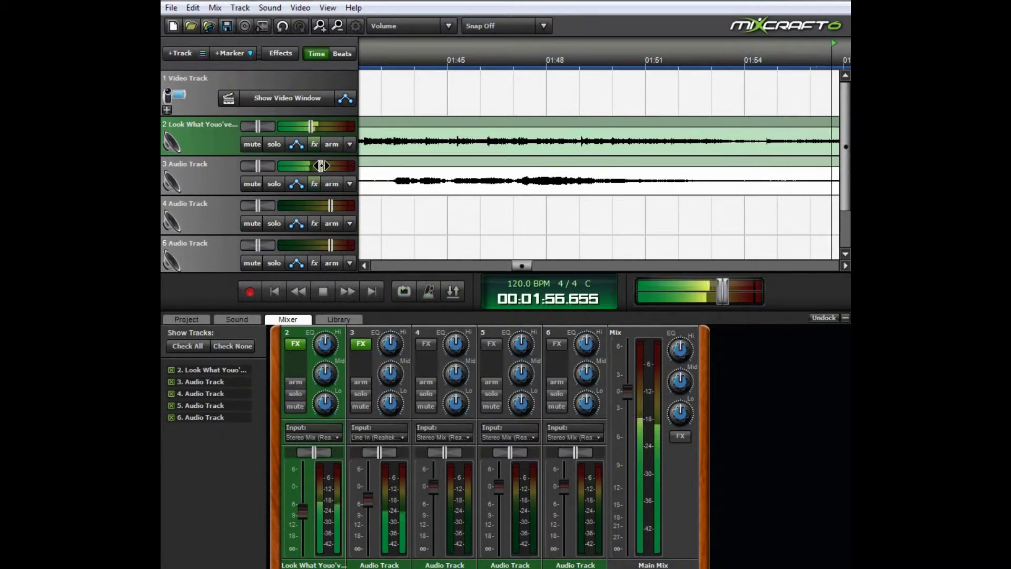
left_click_drag(321, 166, 308, 166)
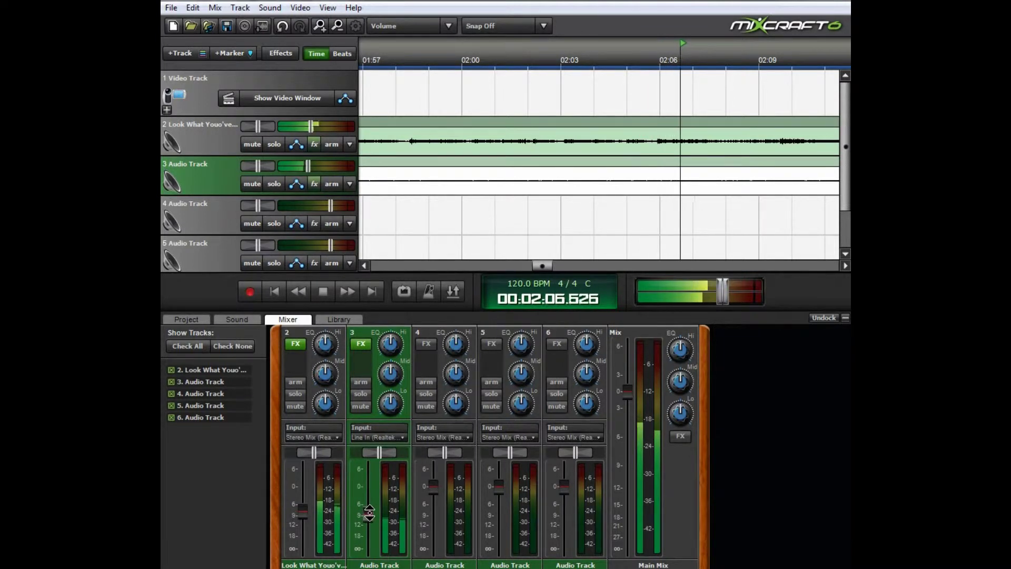
Raise track 3's mixer fader to about midway between the 0 and 6 marks and track 2's fader to about the 6 mark
mouse_move(368, 513)
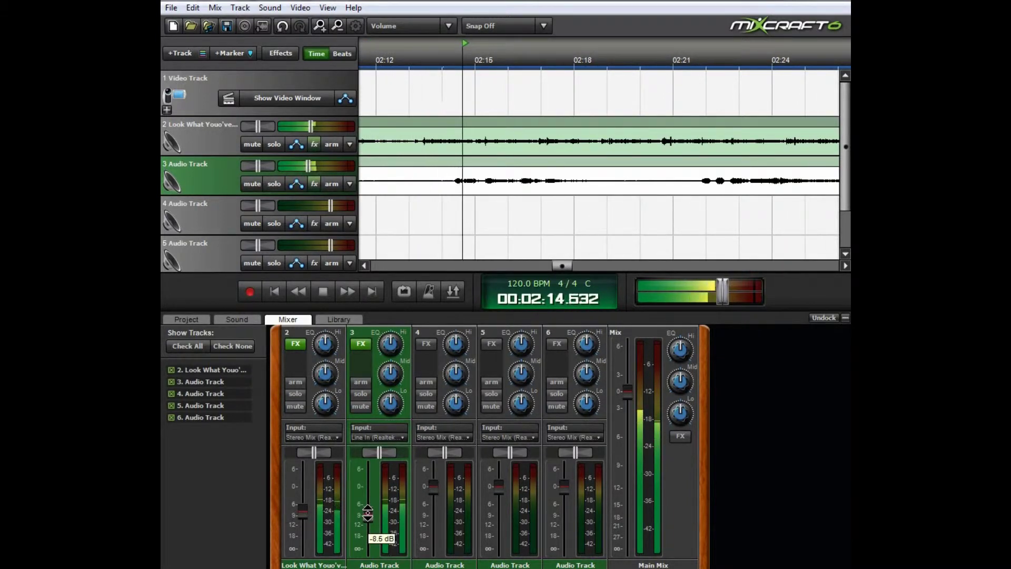
left_click_drag(367, 514, 368, 494)
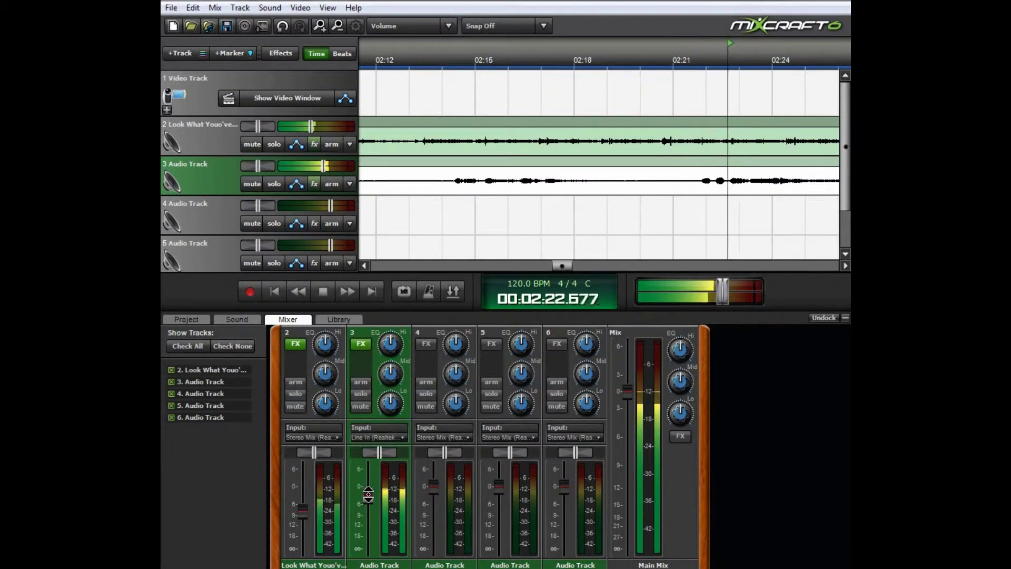
left_click_drag(368, 494, 367, 498)
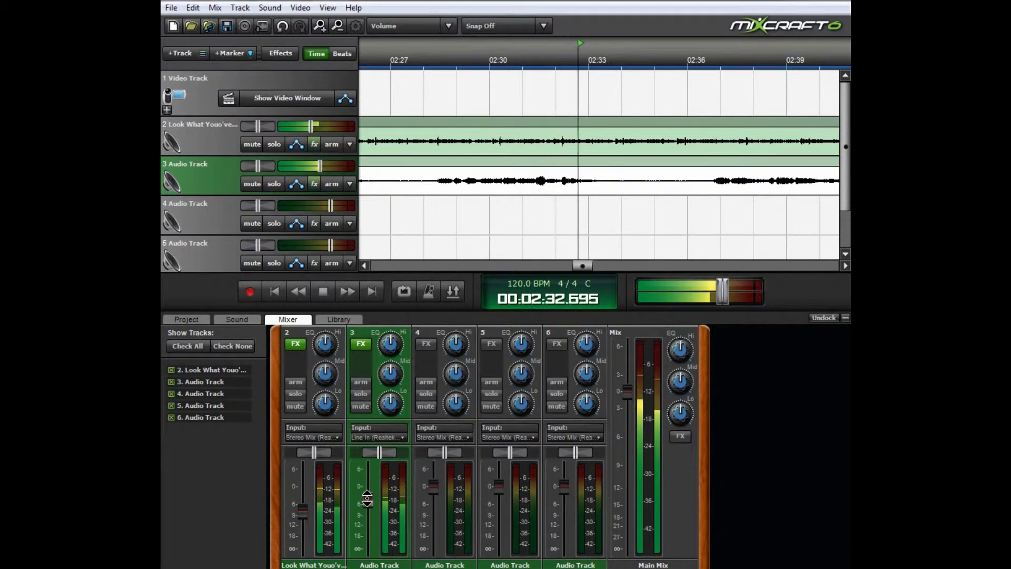
left_click_drag(367, 499, 367, 496)
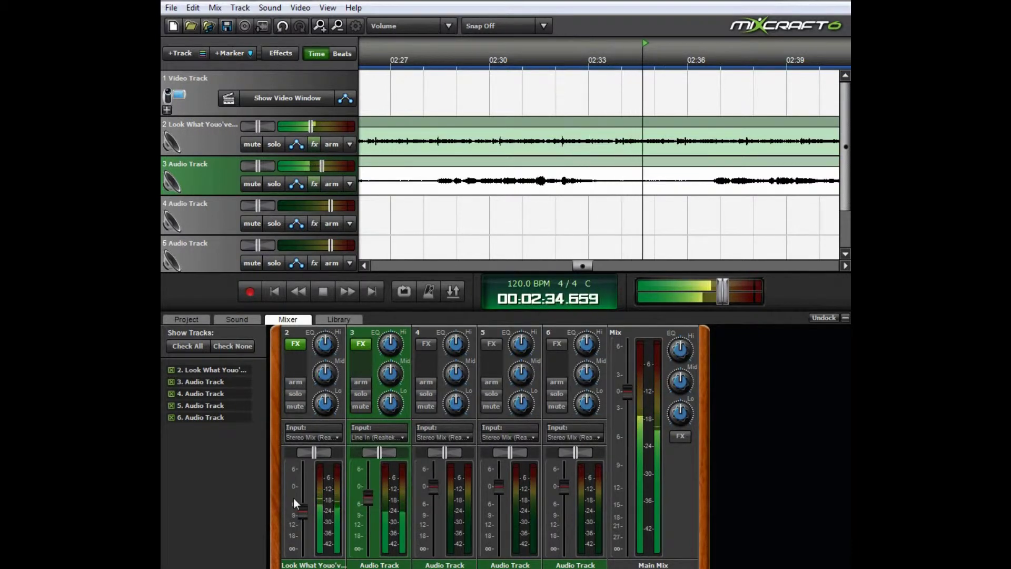
left_click_drag(302, 509, 302, 502)
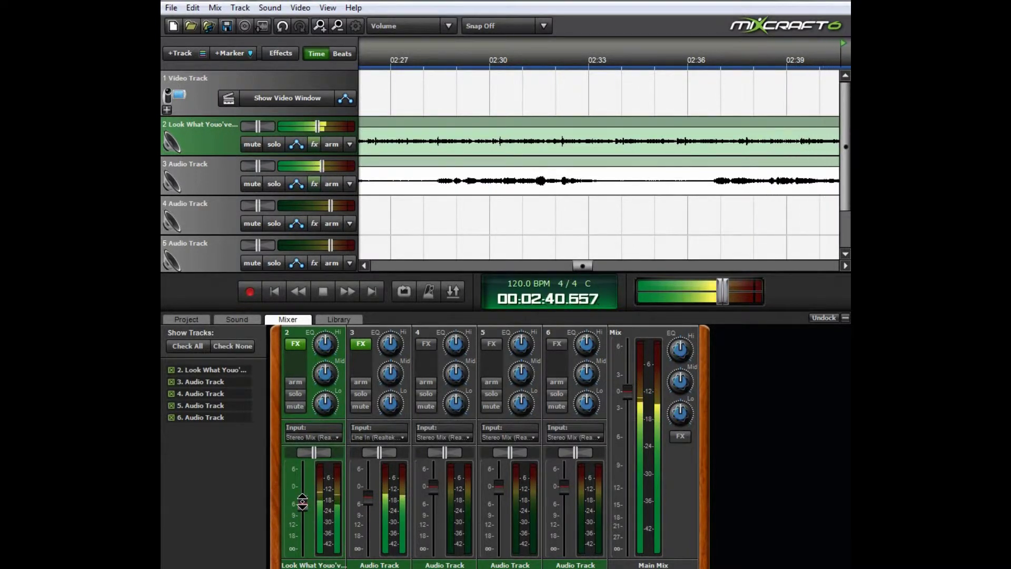
left_click_drag(366, 495, 367, 492)
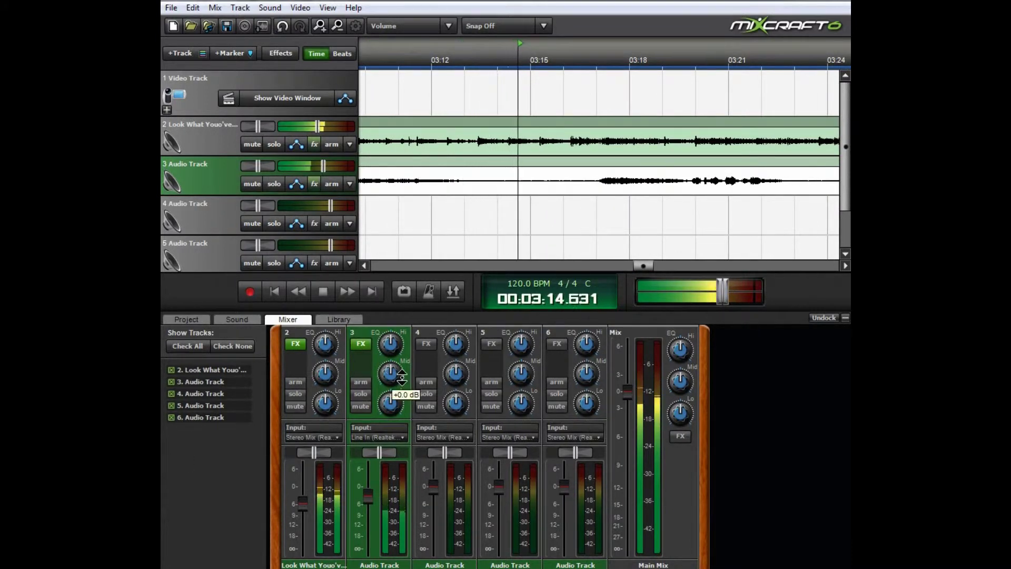
Try different EQ settings on track 3, ending with Hi boosted, Mid slightly raised and Lo neutral
mouse_move(390, 339)
left_click_drag(389, 340, 389, 310)
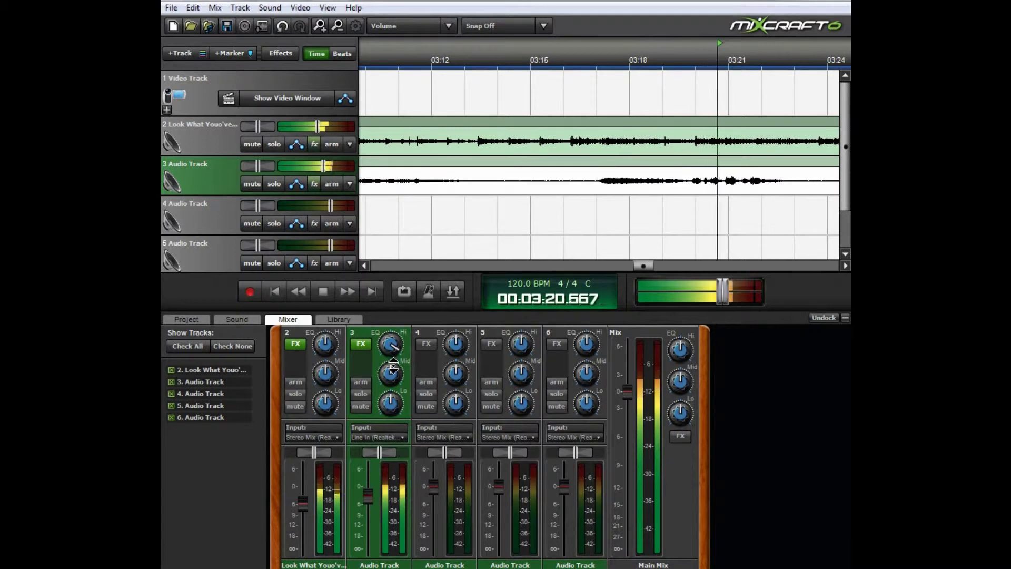
mouse_move(390, 370)
left_click_drag(391, 369, 405, 394)
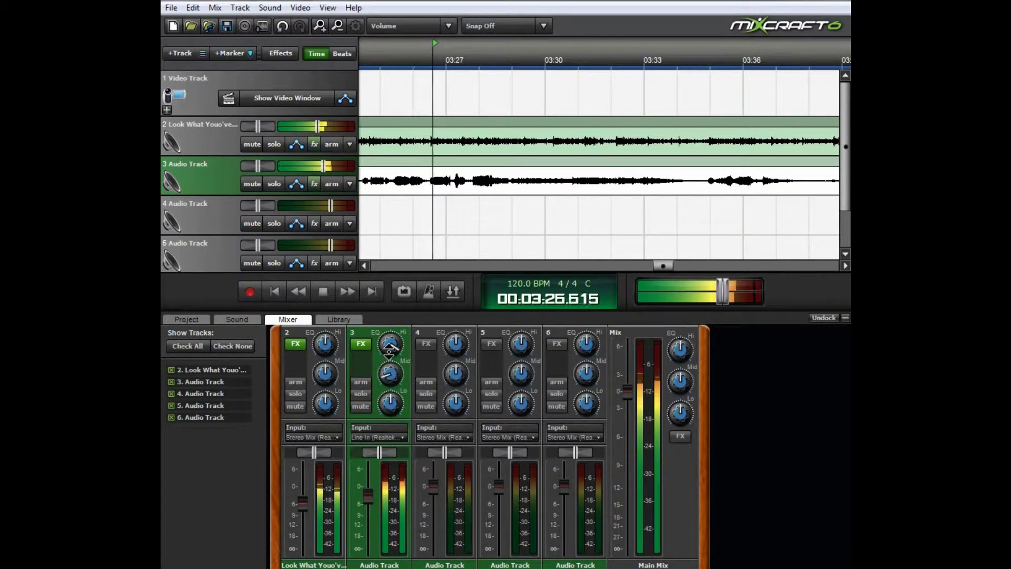
mouse_move(397, 345)
left_click_drag(397, 345, 424, 417)
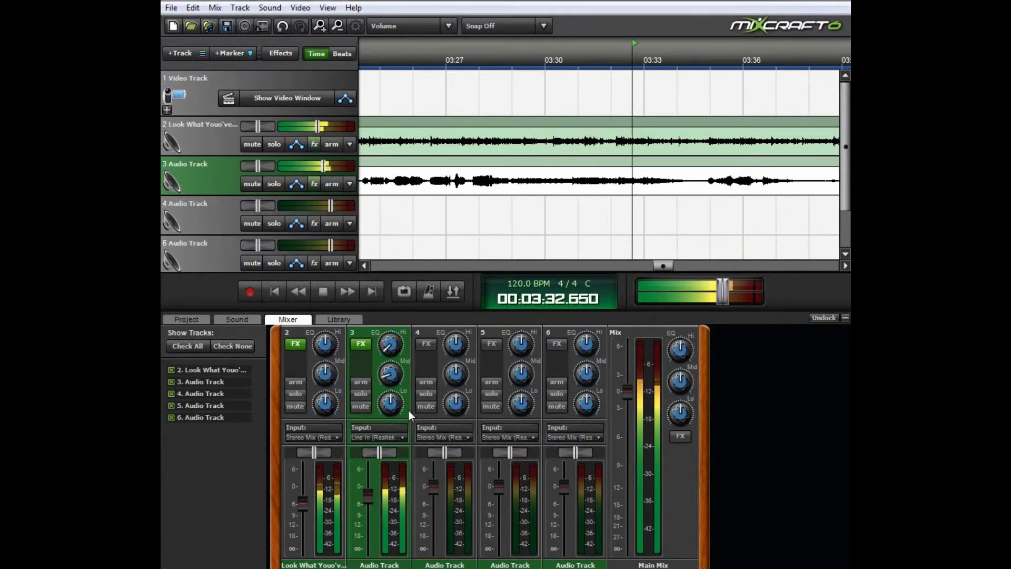
left_click_drag(398, 404, 393, 299)
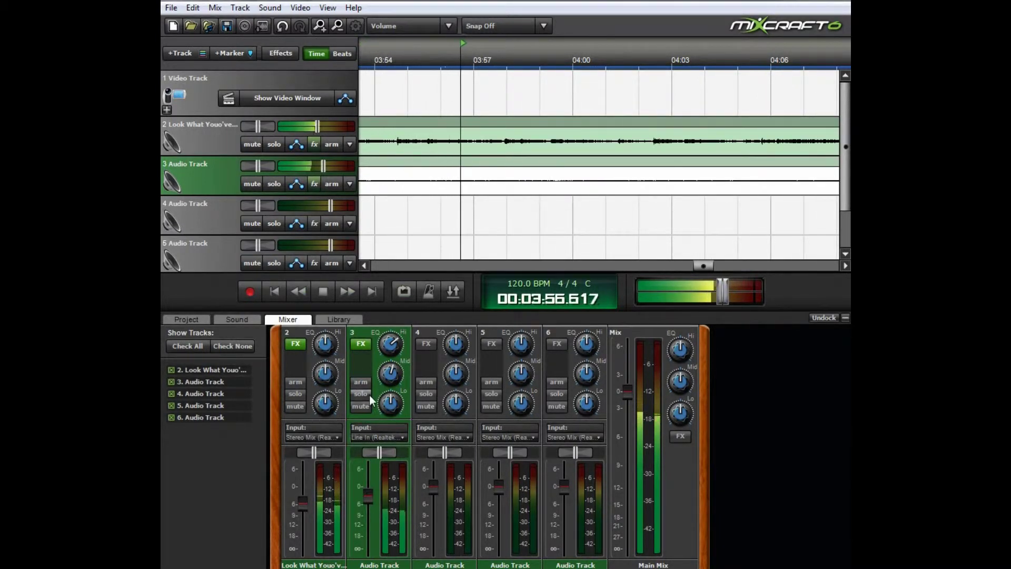
Replace track 3's limiter with the effect chain "Mastering - Compression And Room Verb"
left_click(362, 342)
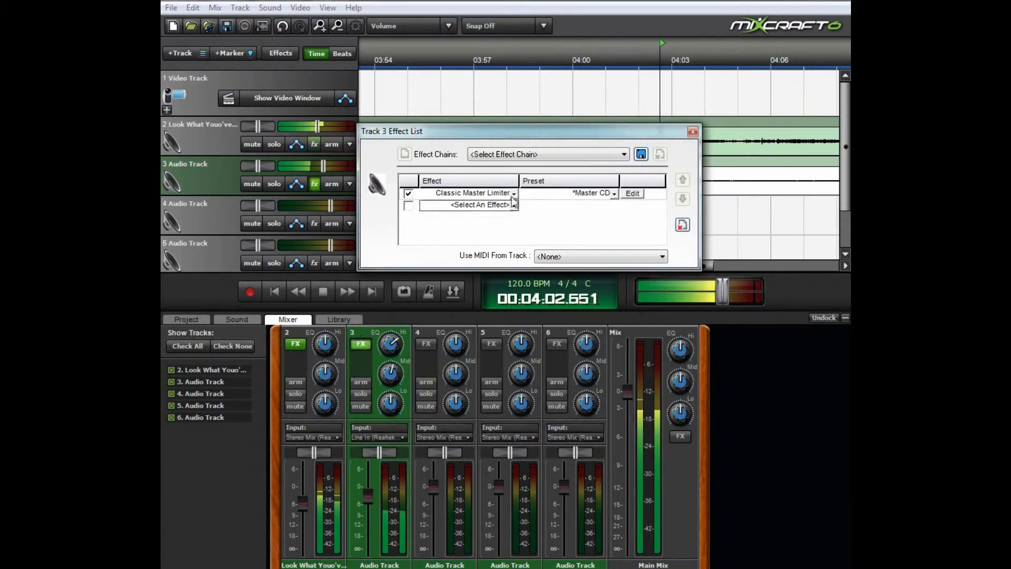
left_click(545, 156)
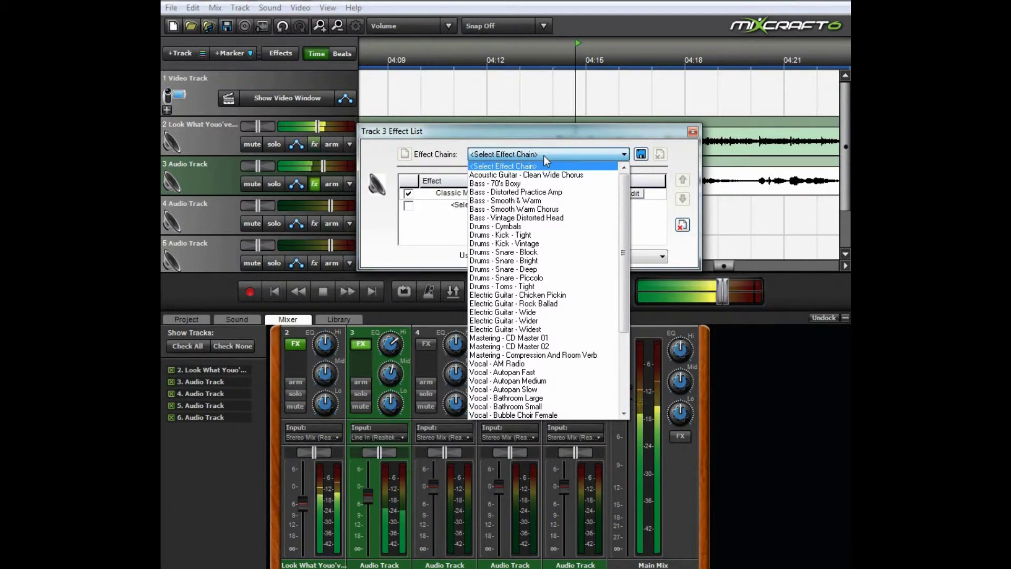
left_click(516, 355)
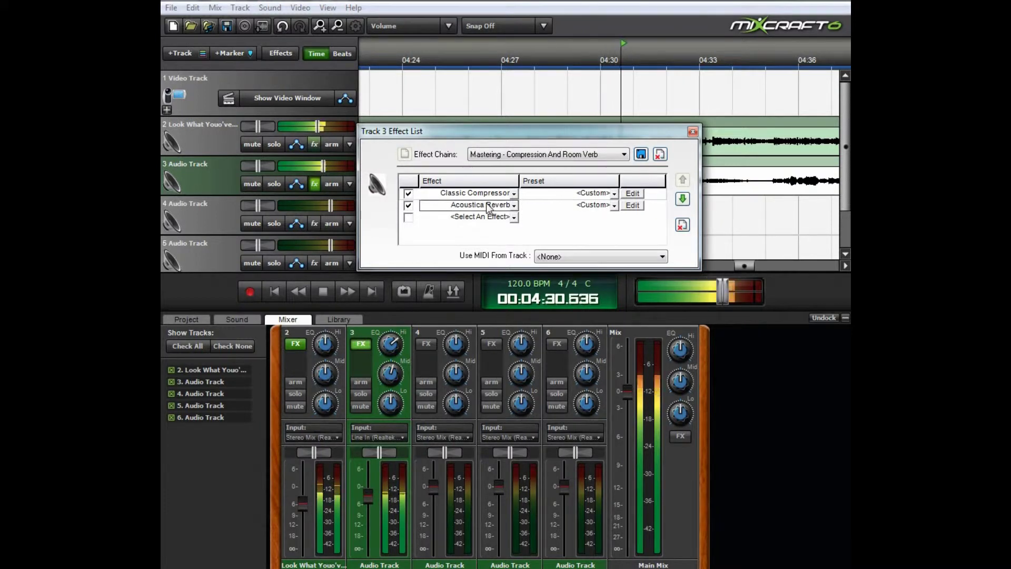
Set the Reverberation of track 3's Acoustica Reverb effect to 28
left_click(632, 205)
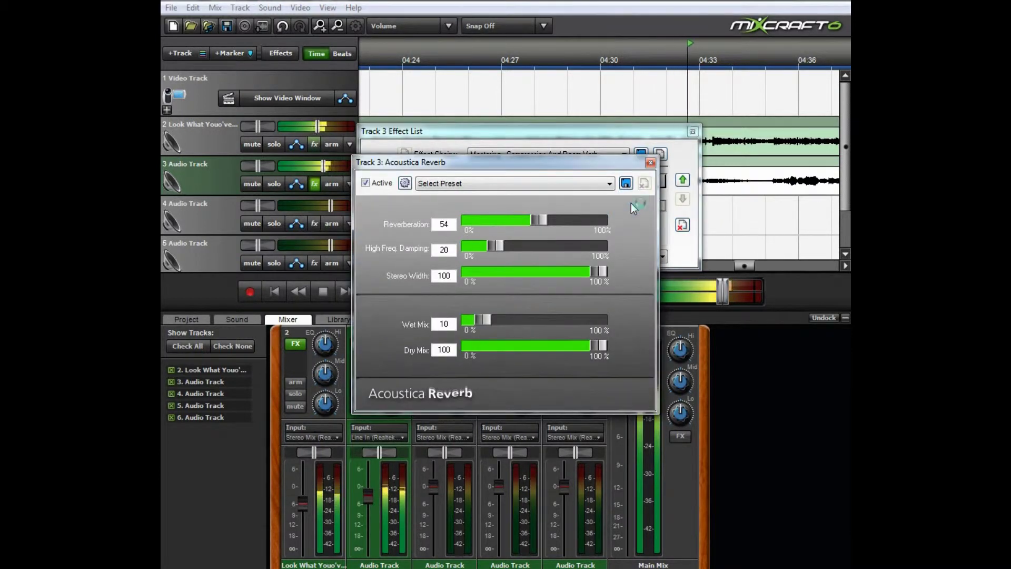
left_click_drag(537, 220, 509, 219)
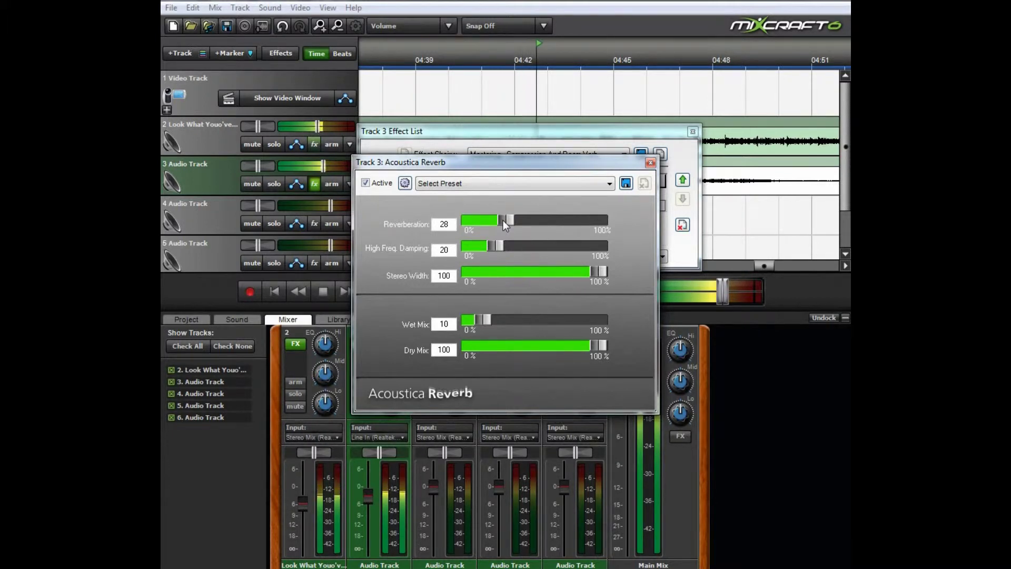
Set track 3's Acoustica Reverb to Stereo Width 55, Dry Mix 60 and Wet Mix 11, and close the effect windows
left_click_drag(599, 271, 543, 271)
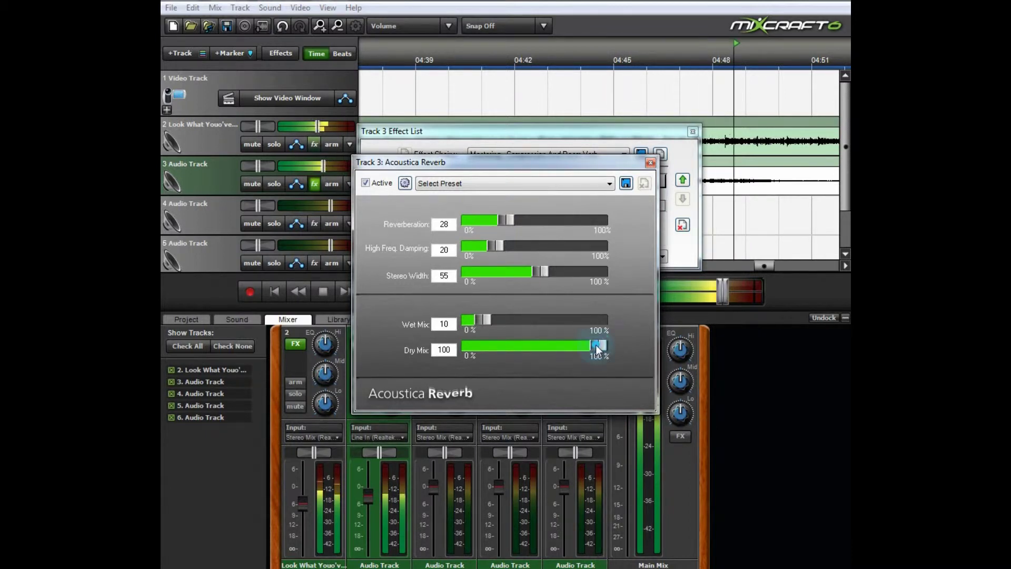
left_click_drag(594, 346, 548, 345)
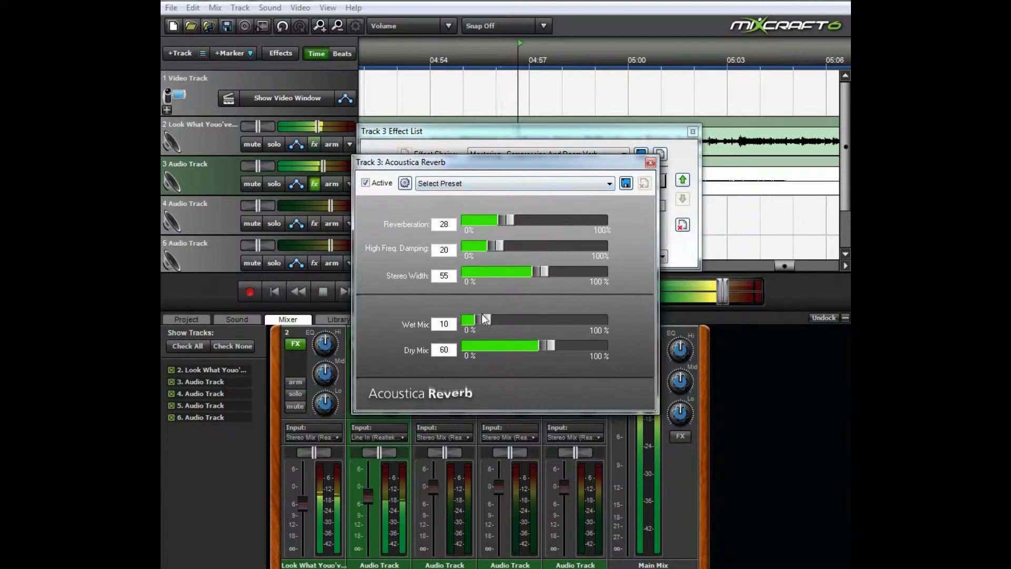
mouse_move(485, 320)
left_mouse_down()
mouse_move(573, 315)
mouse_move(487, 316)
left_mouse_up()
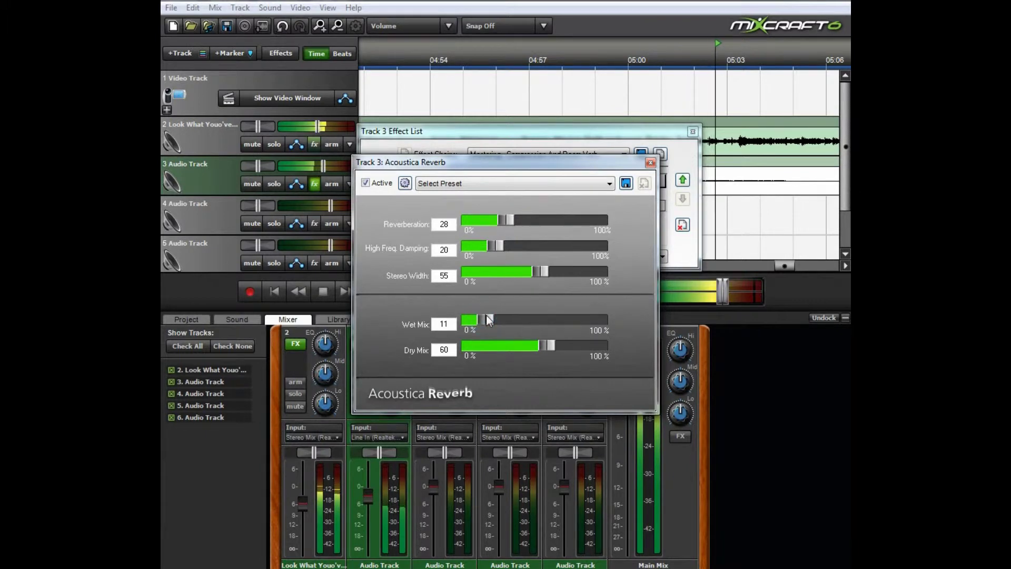
left_click(650, 163)
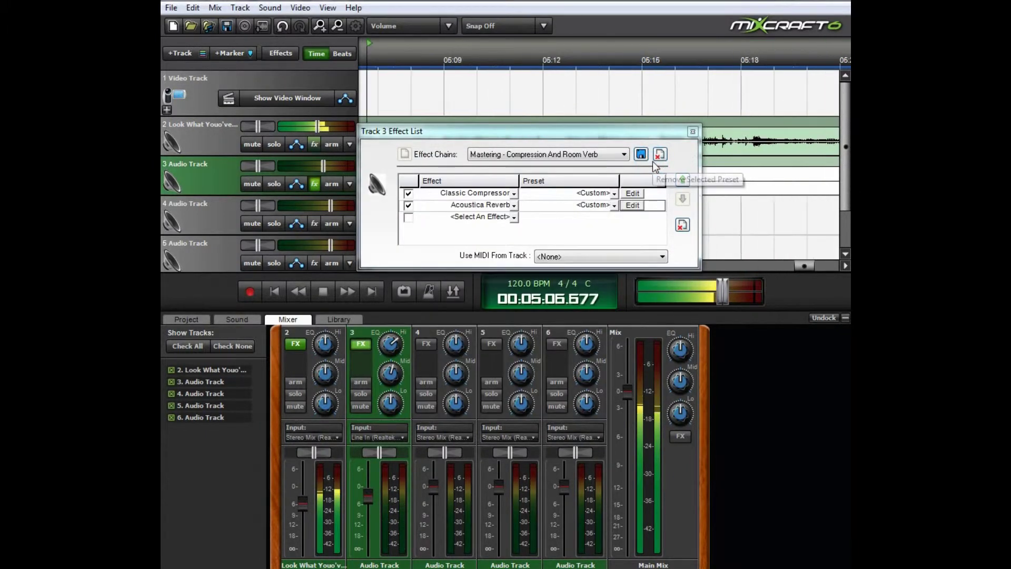
key("Escape")
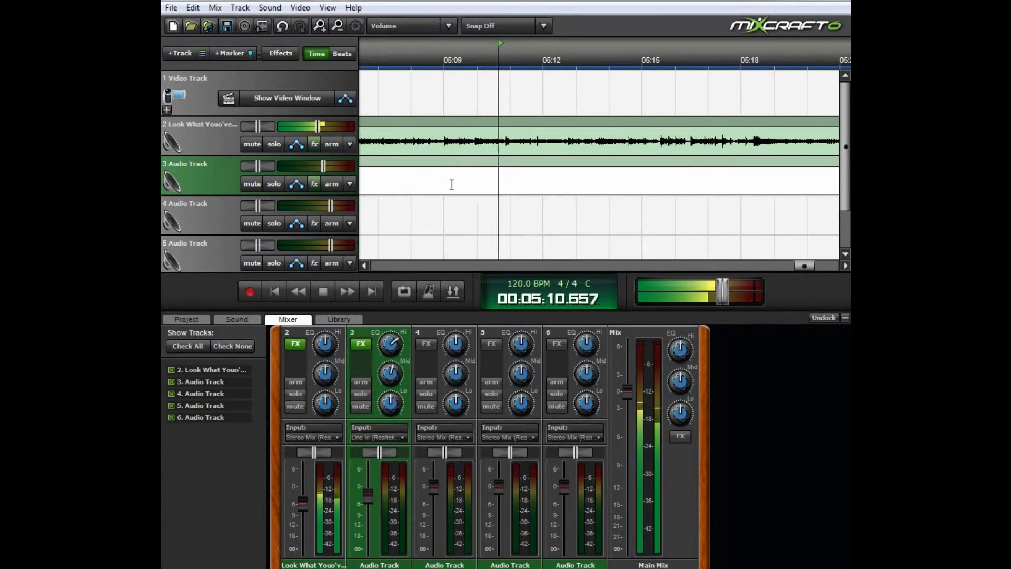
Stop playback, play the opening seconds of the mix from the start, and stop it again
left_click(321, 292)
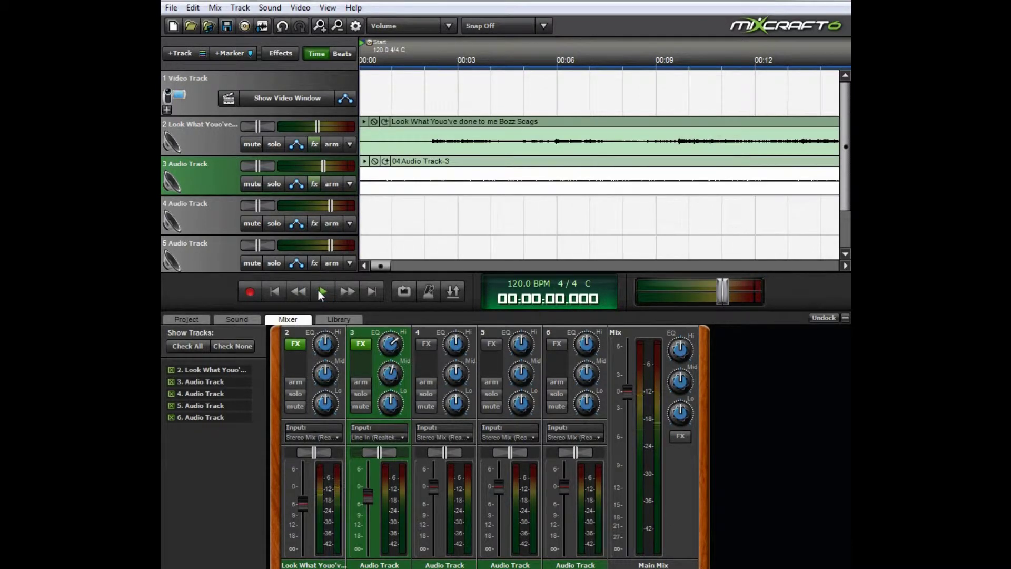
left_click(320, 291)
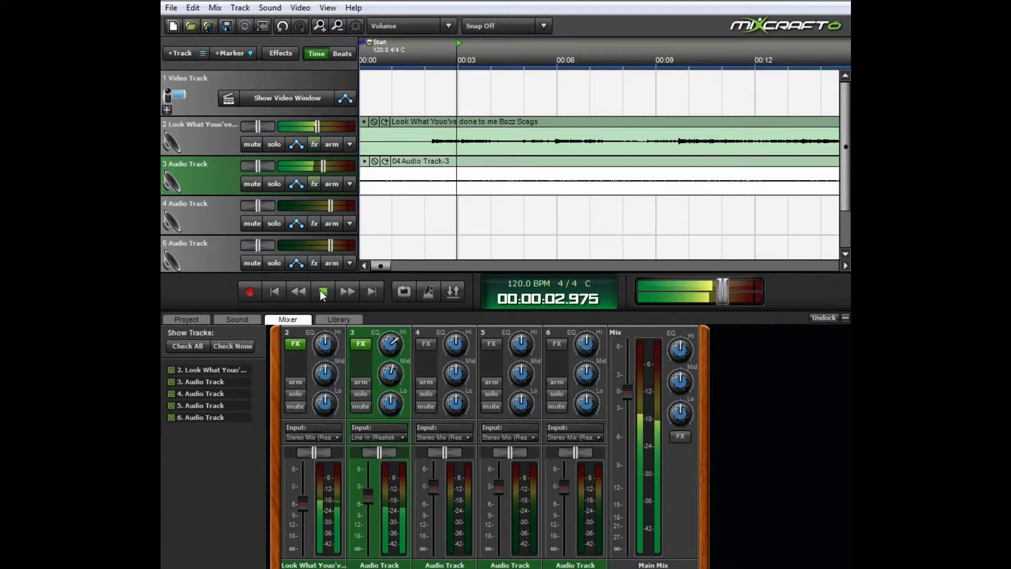
left_click(320, 291)
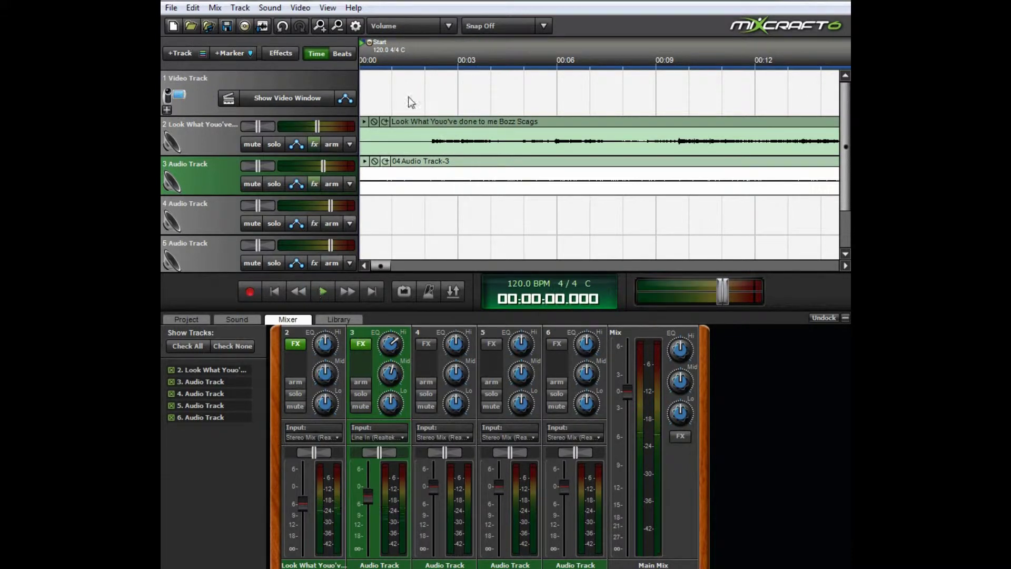
Place the playhead at 00:00:02.180, where the music on track 2 begins
left_click(436, 61)
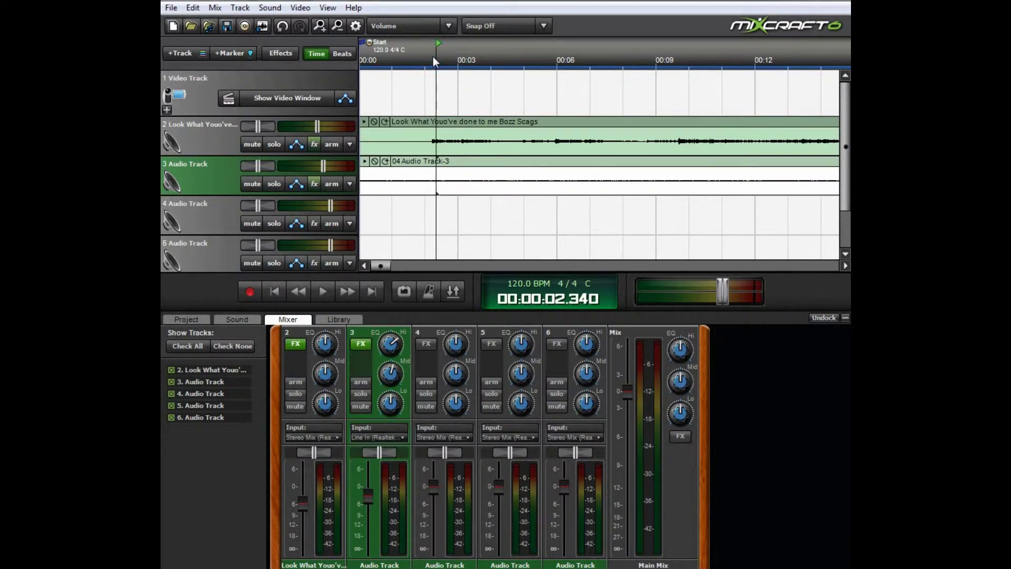
left_click(432, 59)
left_click(428, 58)
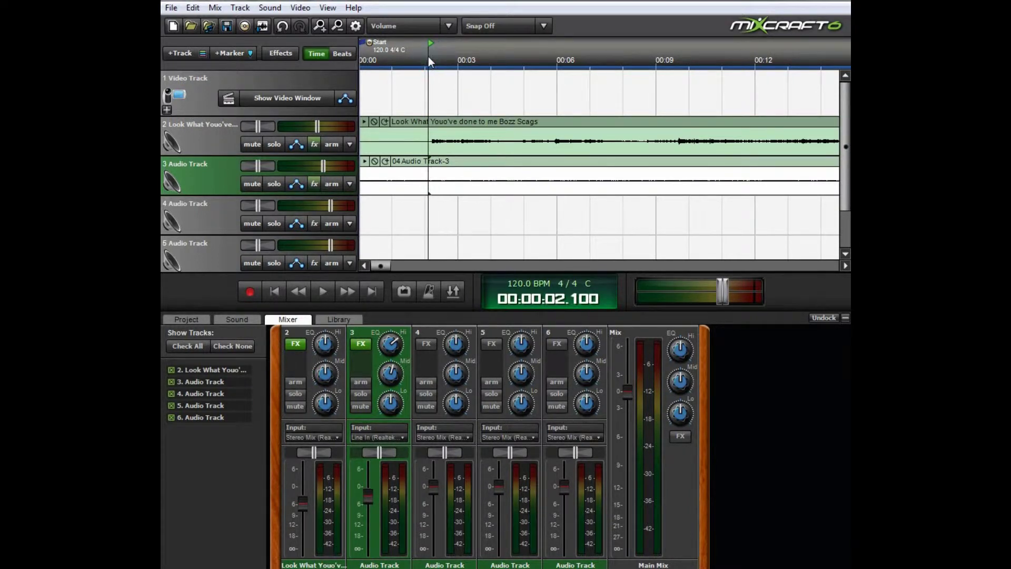
left_click(430, 60)
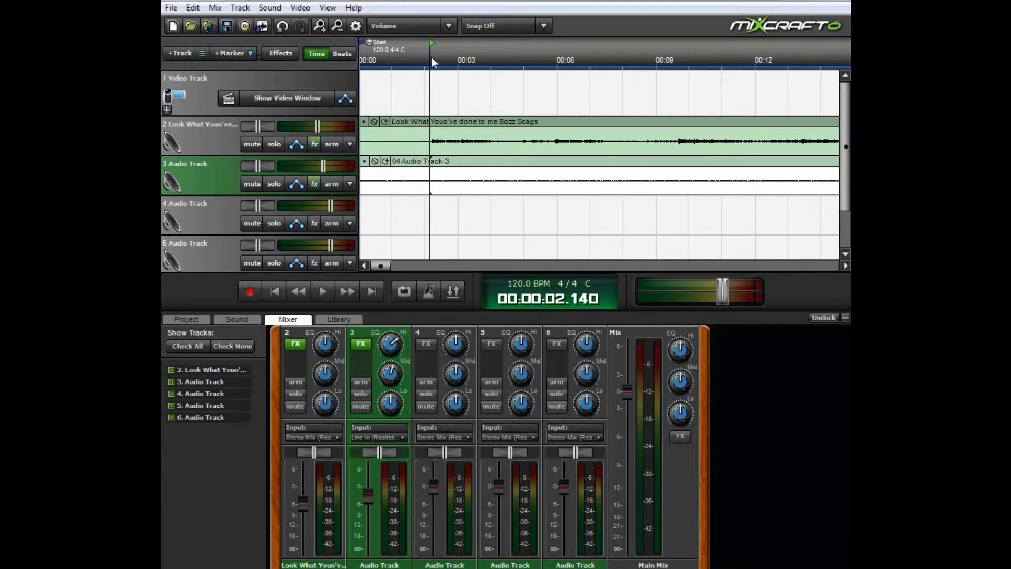
left_click(431, 59)
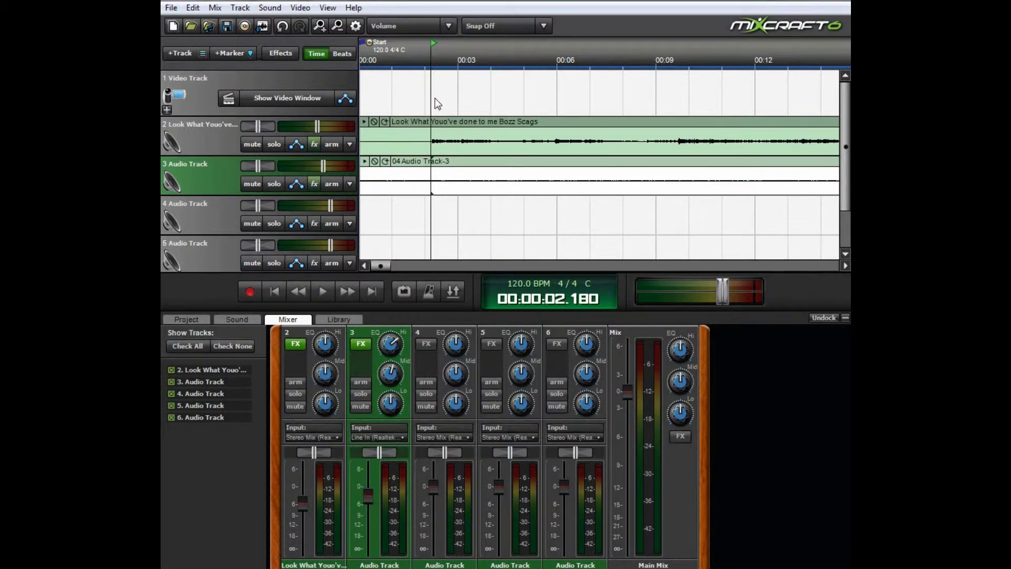
right_click(431, 121)
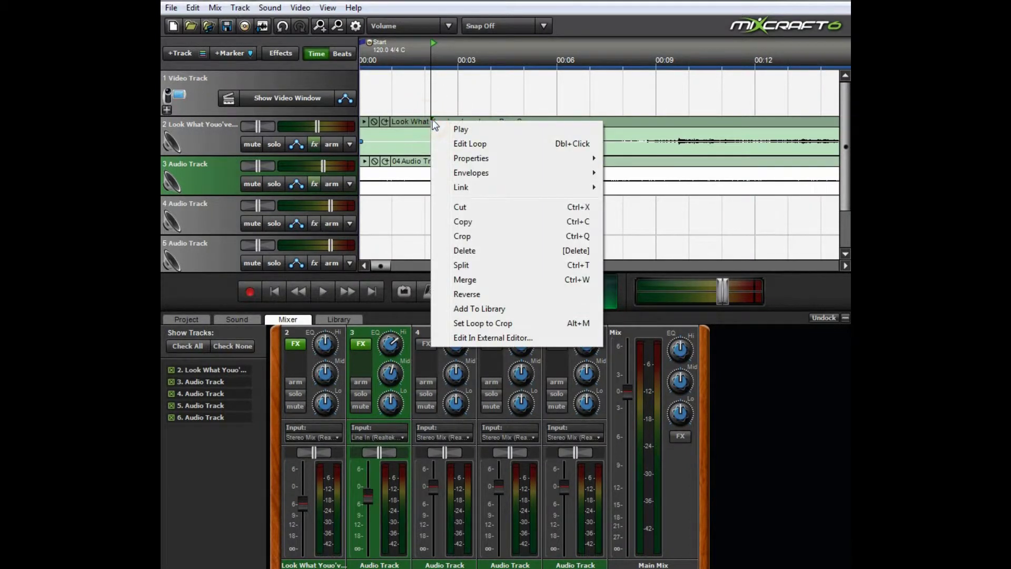
left_click(459, 206)
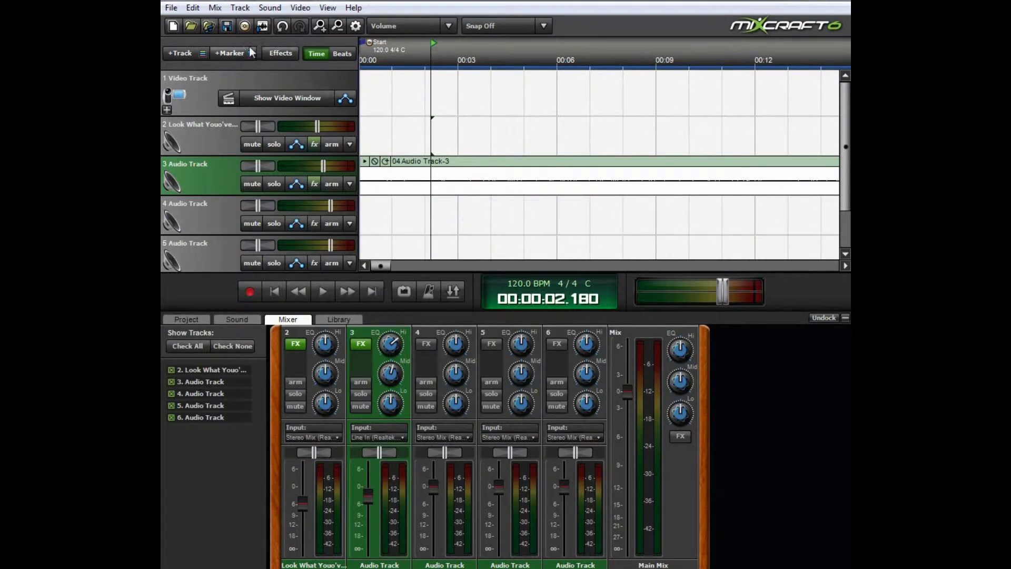
left_click(283, 26)
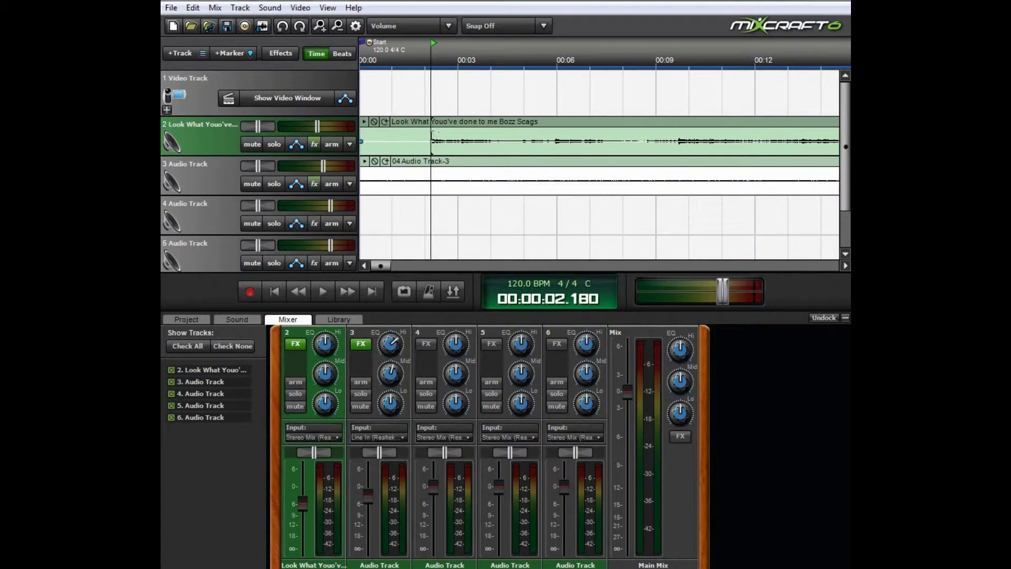
Split track 2's song clip at the playhead at about 2.18 seconds and delete the silent leading piece
right_click(432, 136)
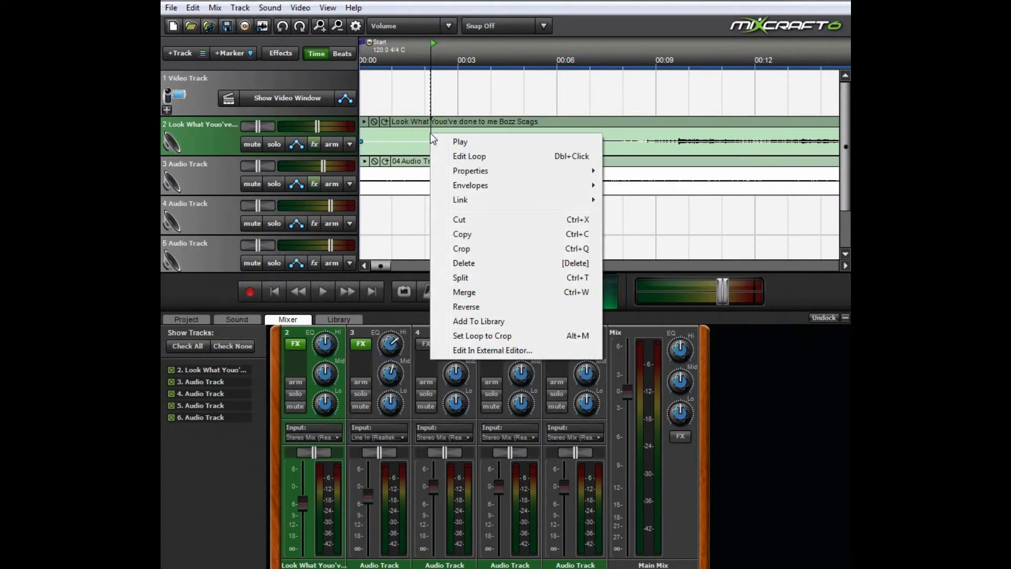
left_click(460, 277)
left_click(400, 135)
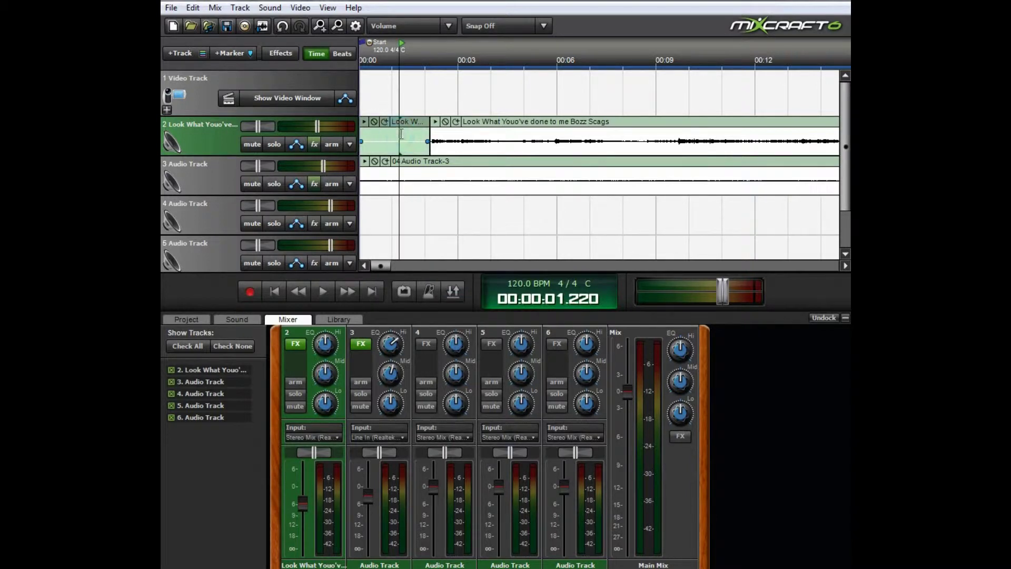
key("Delete")
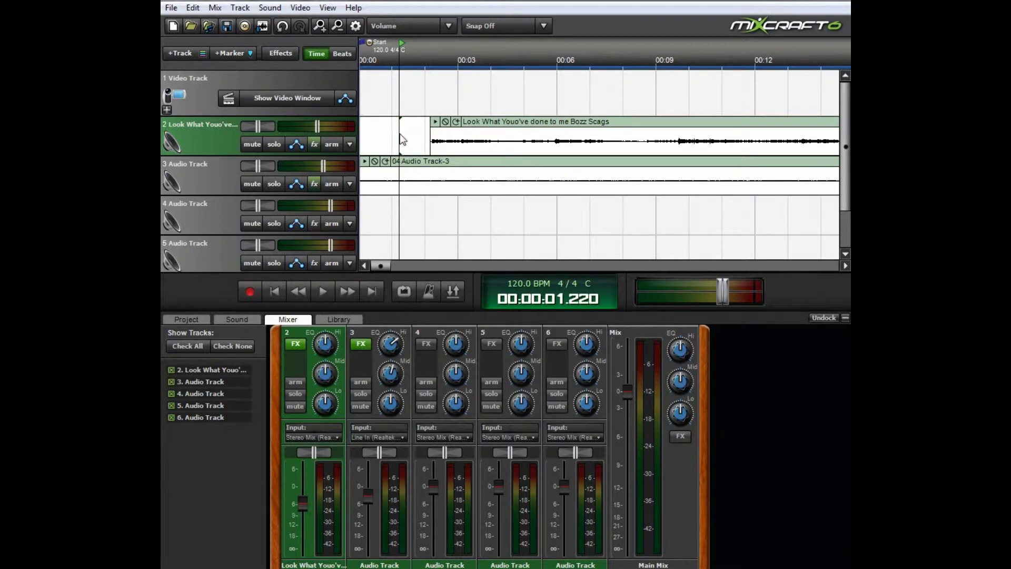
Split track 3's vocal clip at 00:00:02.140 and delete the piece before the split
left_click(431, 157)
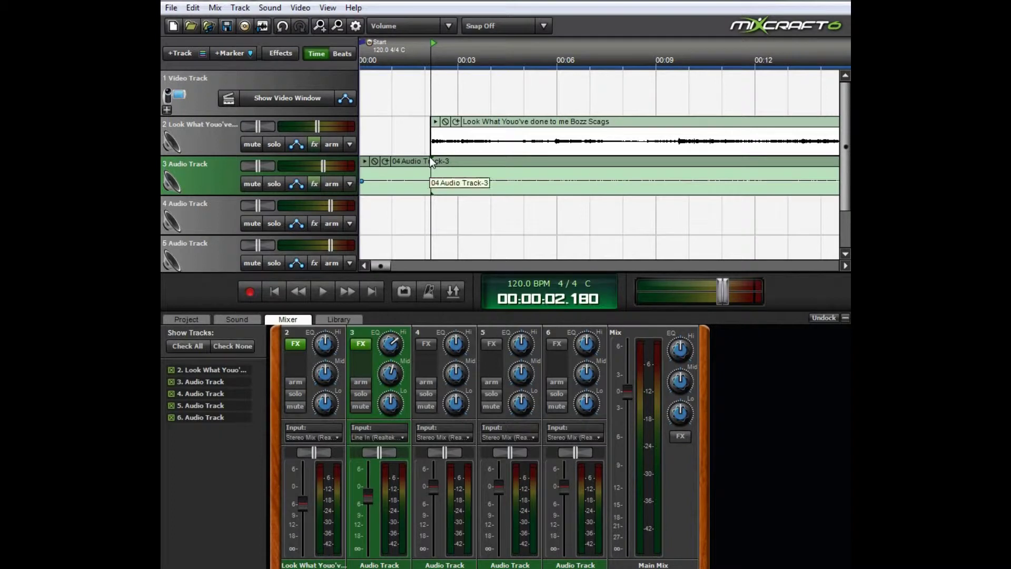
left_click(430, 158)
right_click(428, 172)
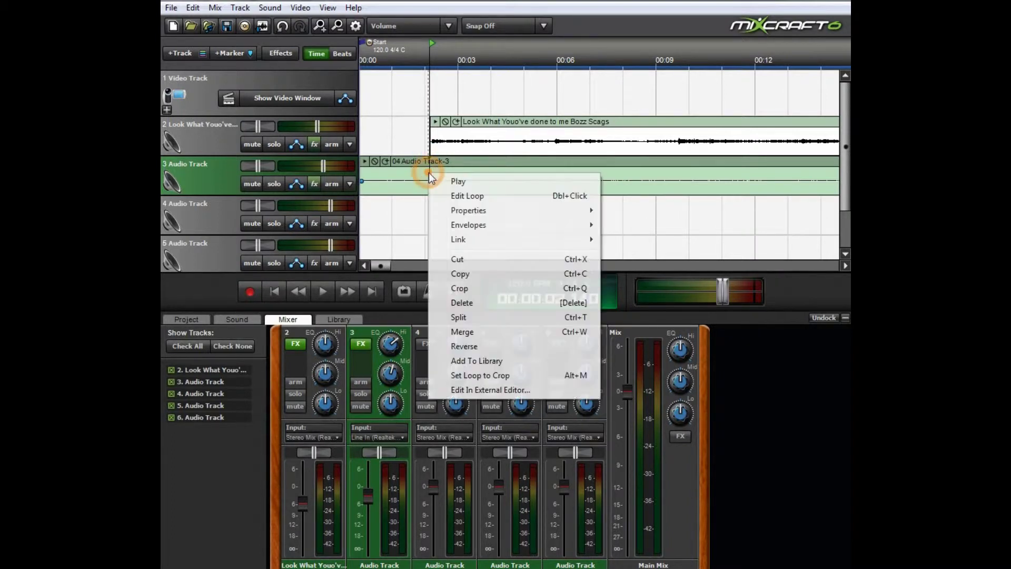
left_click(459, 317)
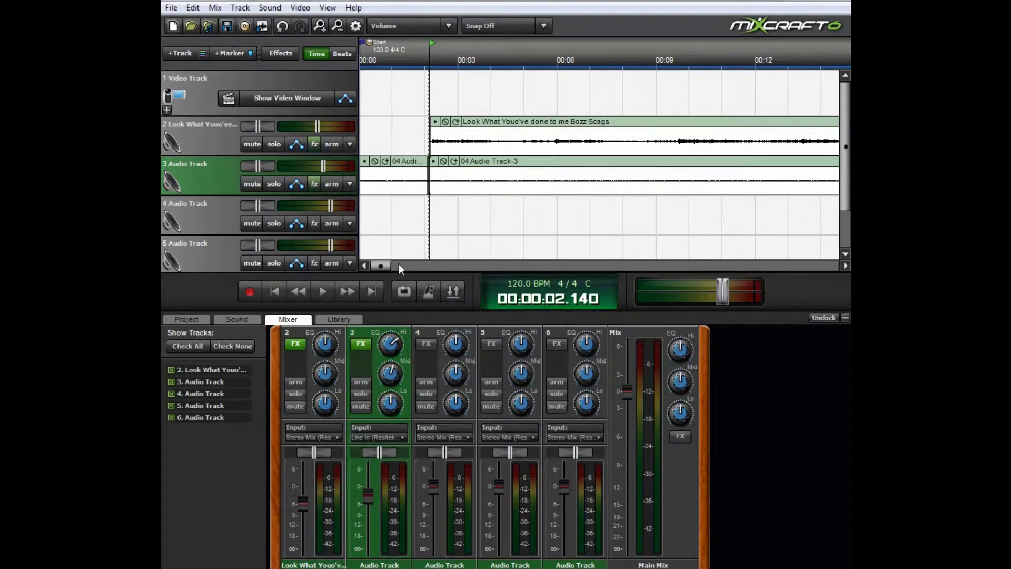
left_click(394, 171)
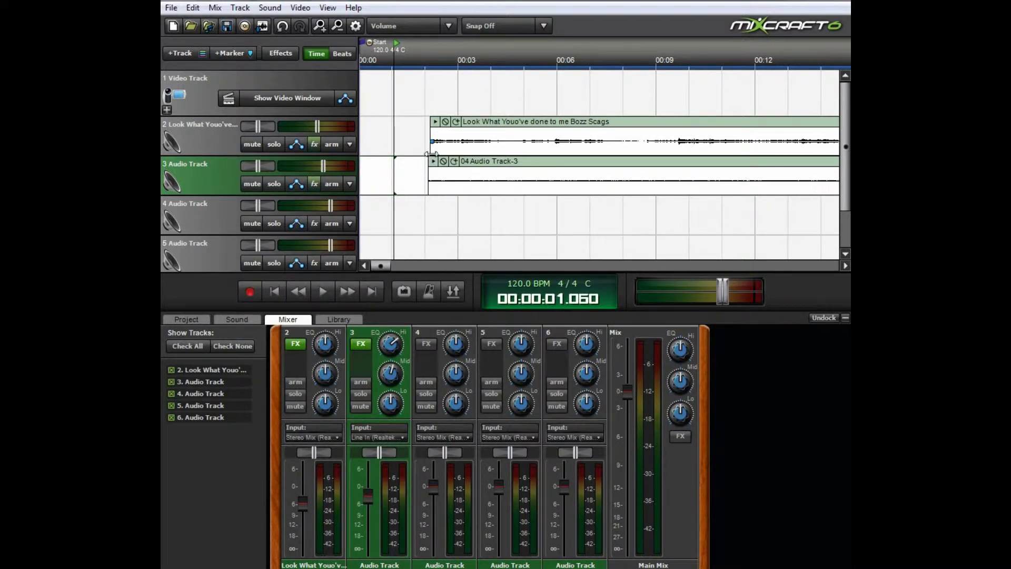
Split track 3's clip again at 00:00:02.160, in line with track 2's clip start, and delete the thin leftover piece
left_click(432, 122)
left_click(432, 121)
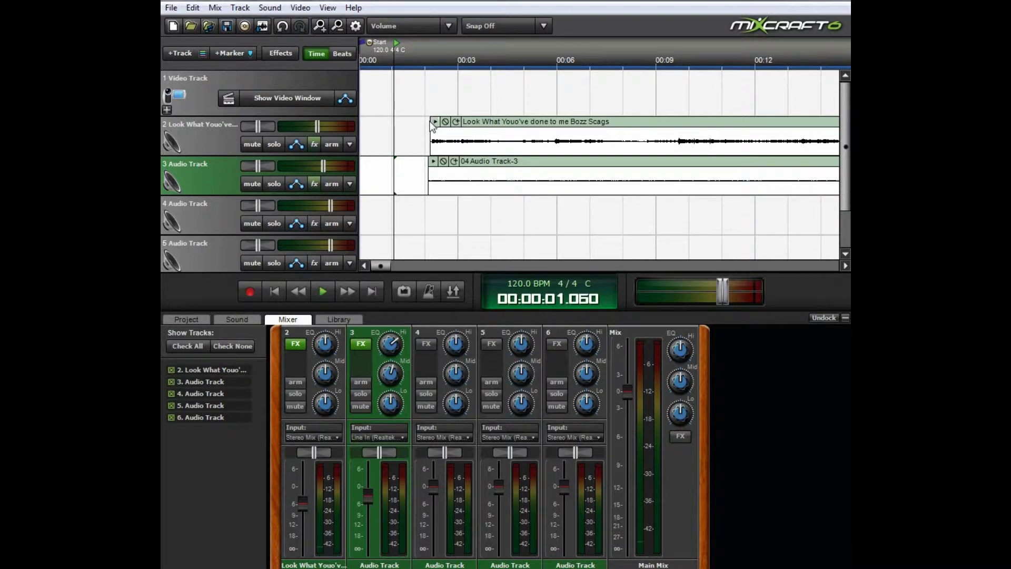
left_click(431, 130)
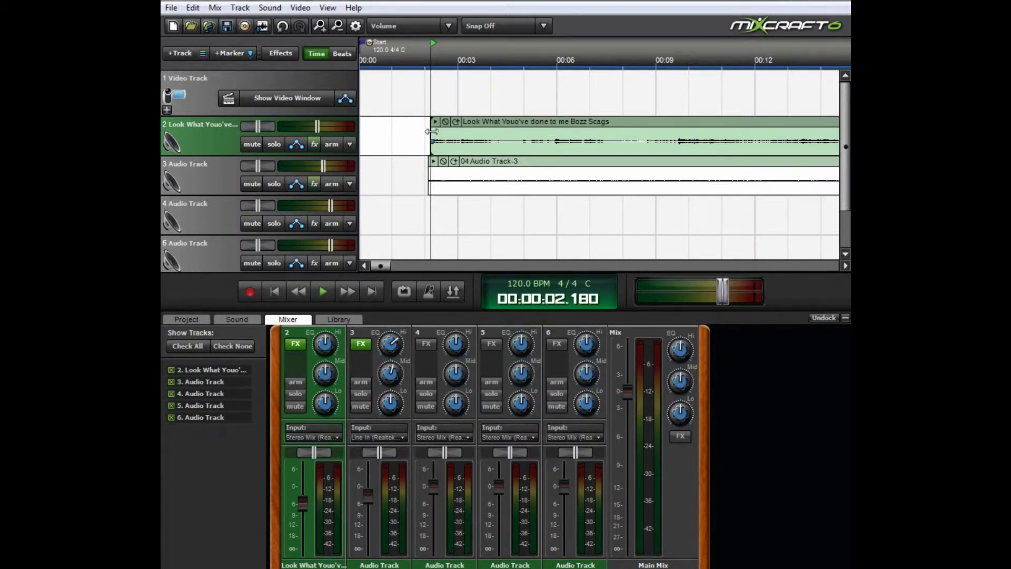
left_click(432, 162)
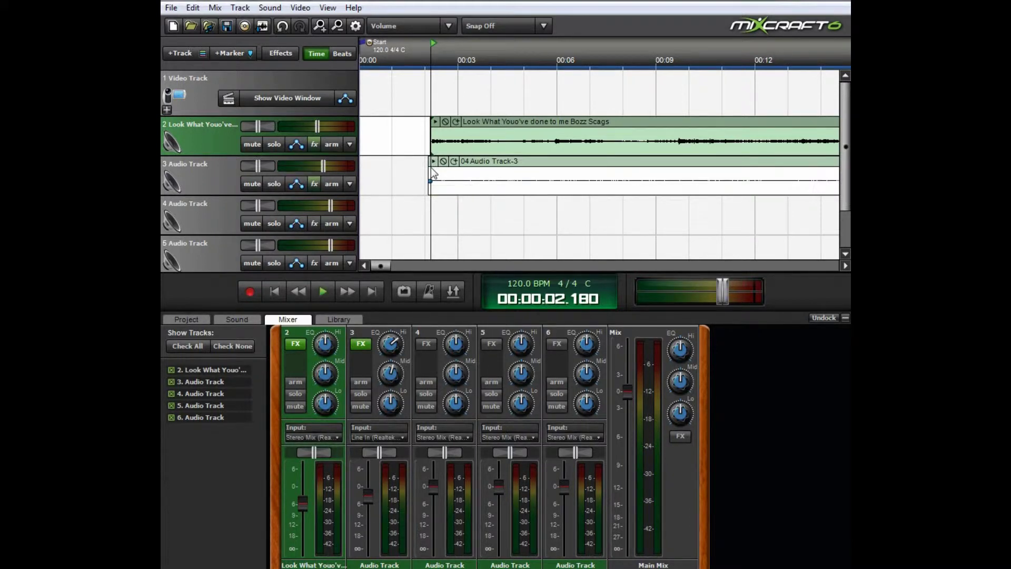
left_click(431, 169)
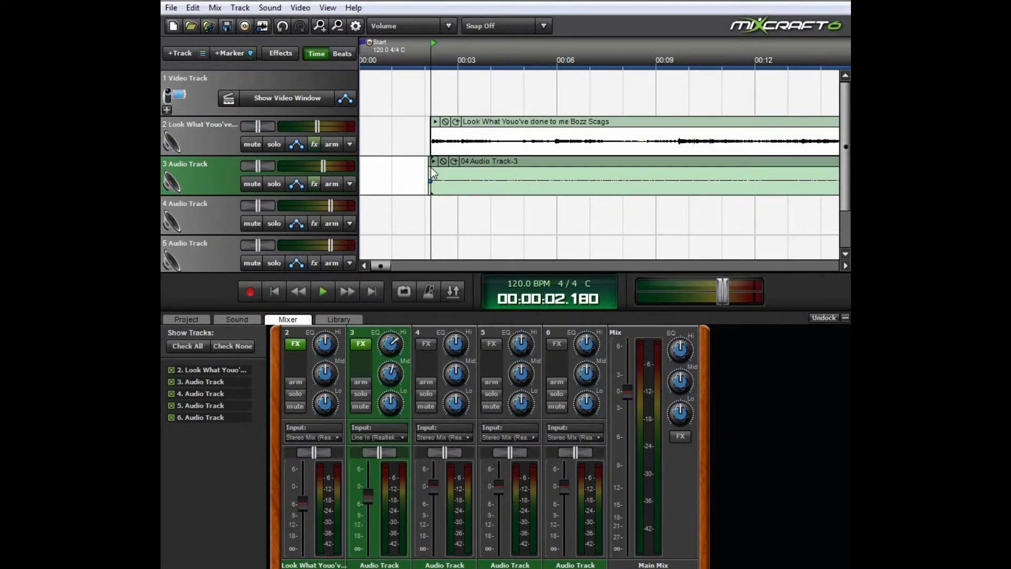
left_click(431, 167)
right_click(430, 168)
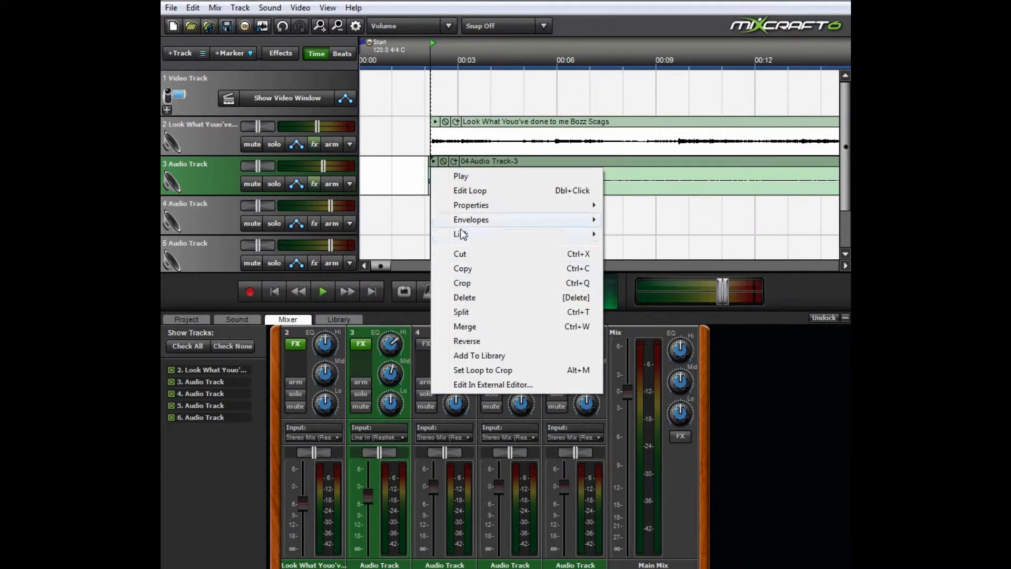
left_click(461, 314)
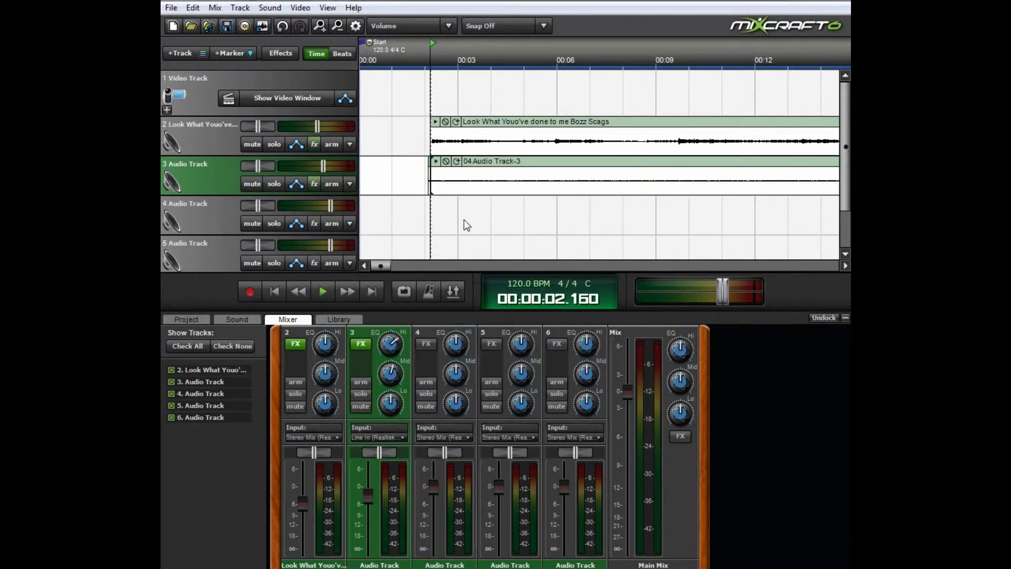
left_click(426, 188)
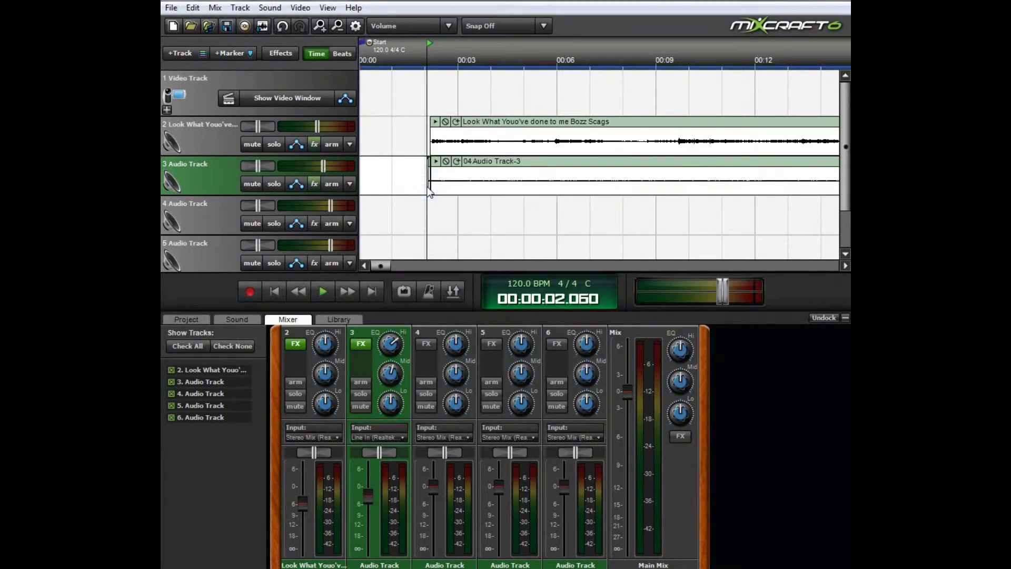
left_click(428, 188)
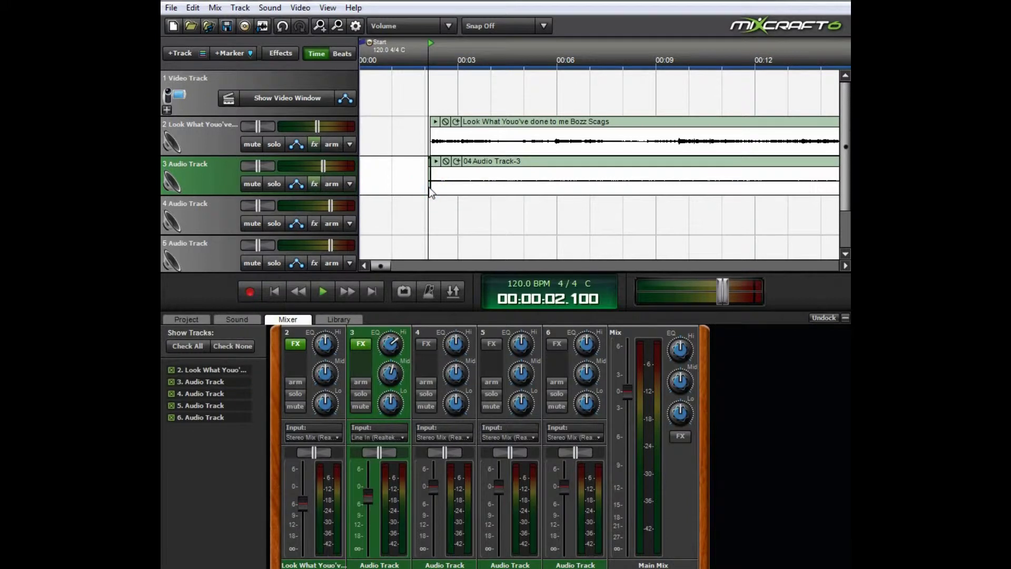
left_click(376, 132)
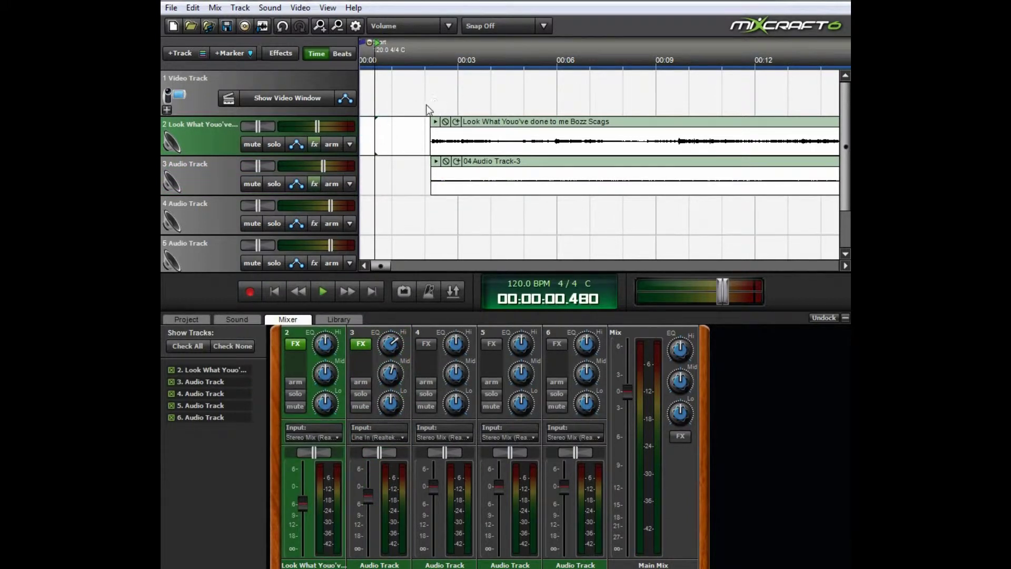
Move the trimmed clips on tracks 2 and 3 to the start of the timeline and play the mix from the beginning
left_click_drag(647, 124, 576, 124)
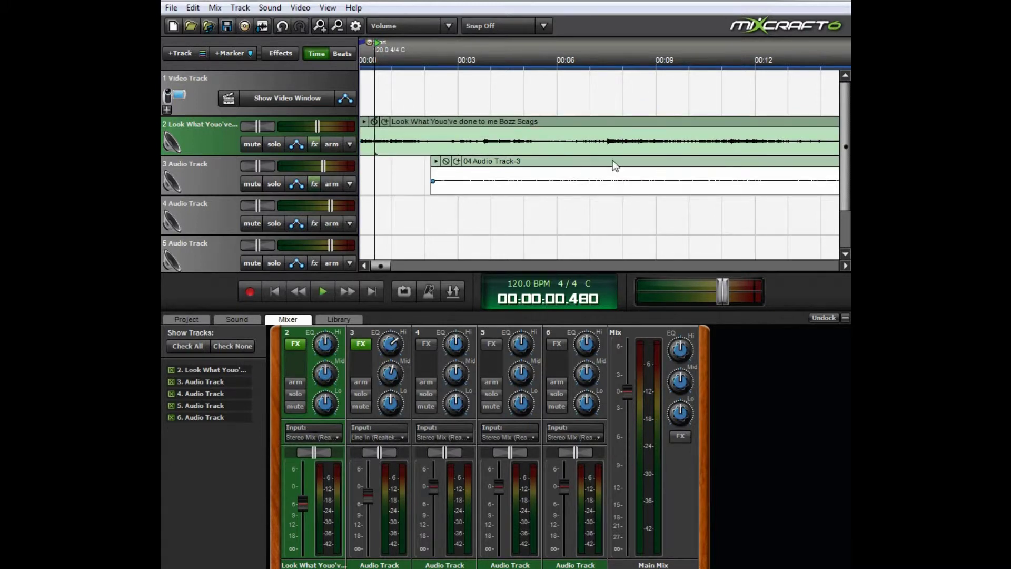
left_click_drag(612, 162, 429, 164)
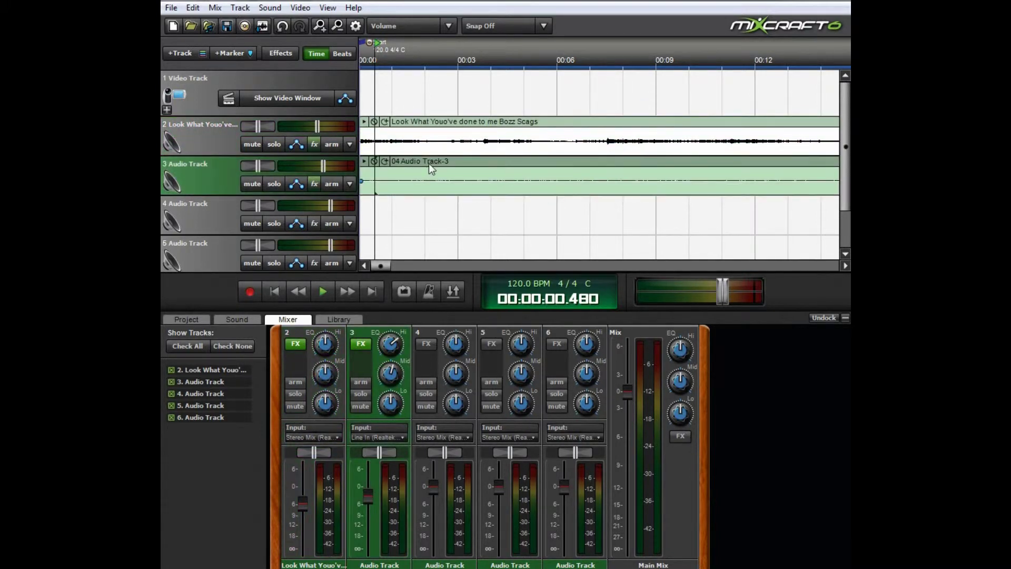
left_click(359, 53)
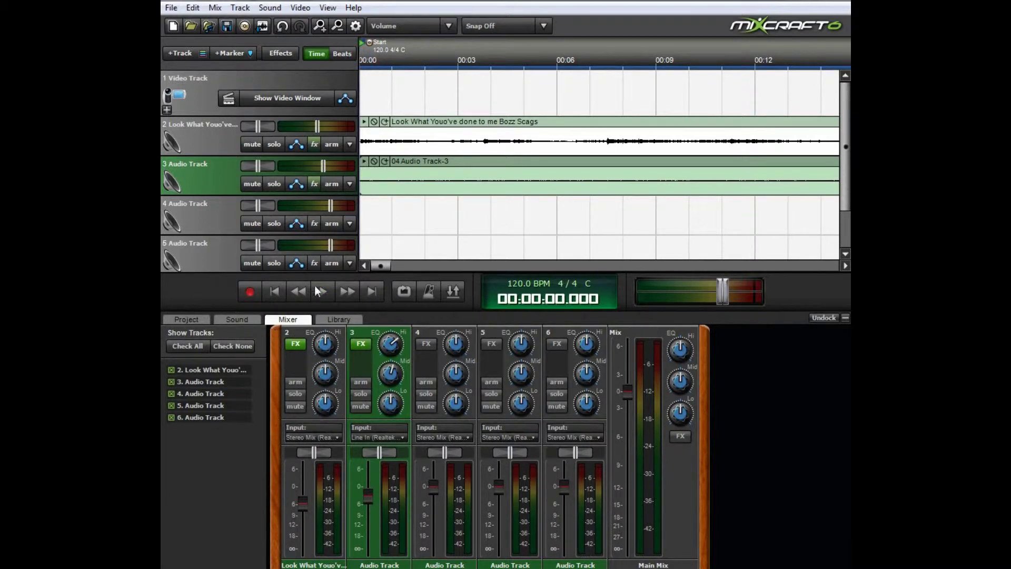
left_click(333, 291)
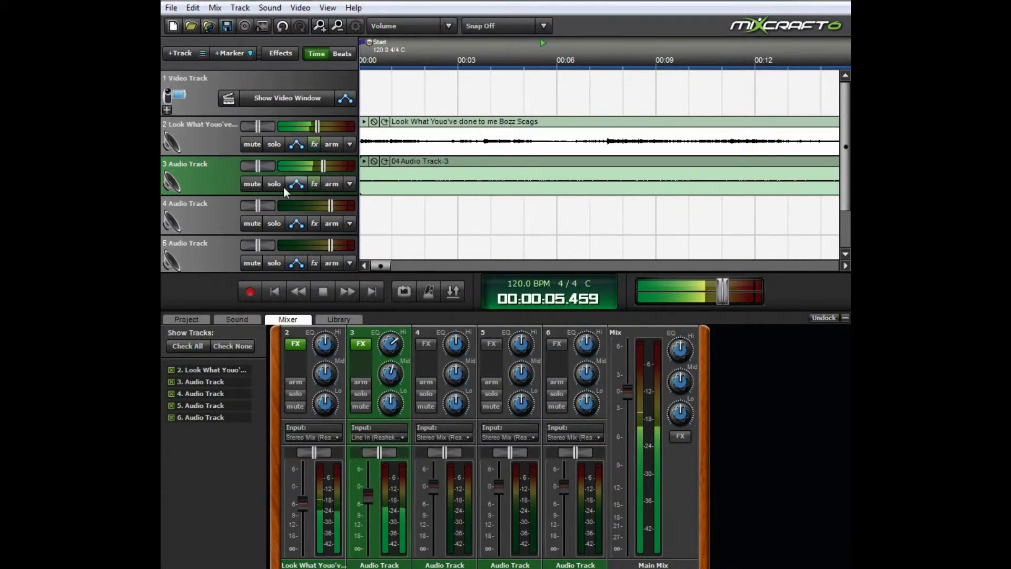
Mute and unmute track 3's vocal during playback to compare it with the song, and raise the vocal's volume to about 0 dB
left_click(247, 182)
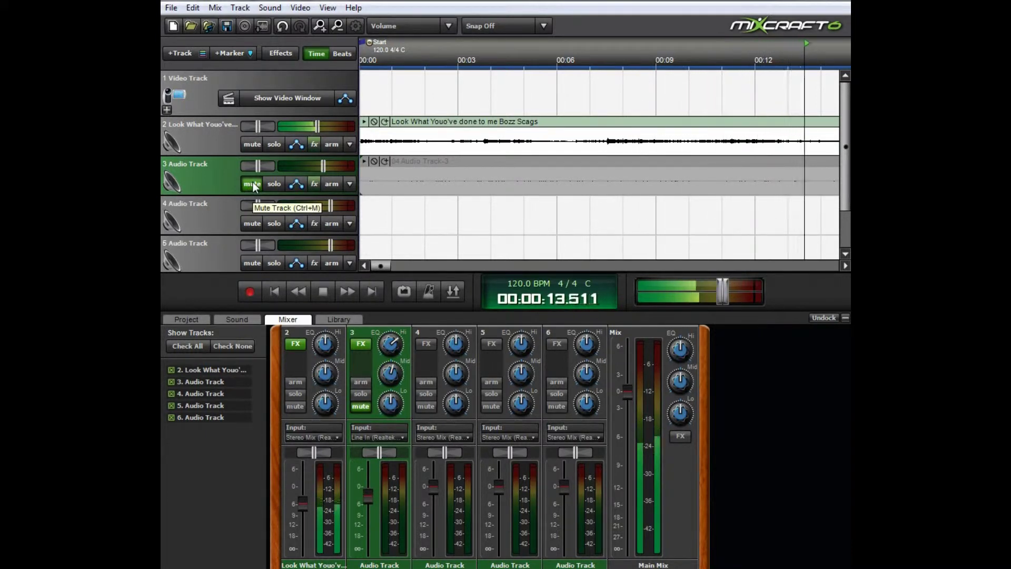
left_click(252, 184)
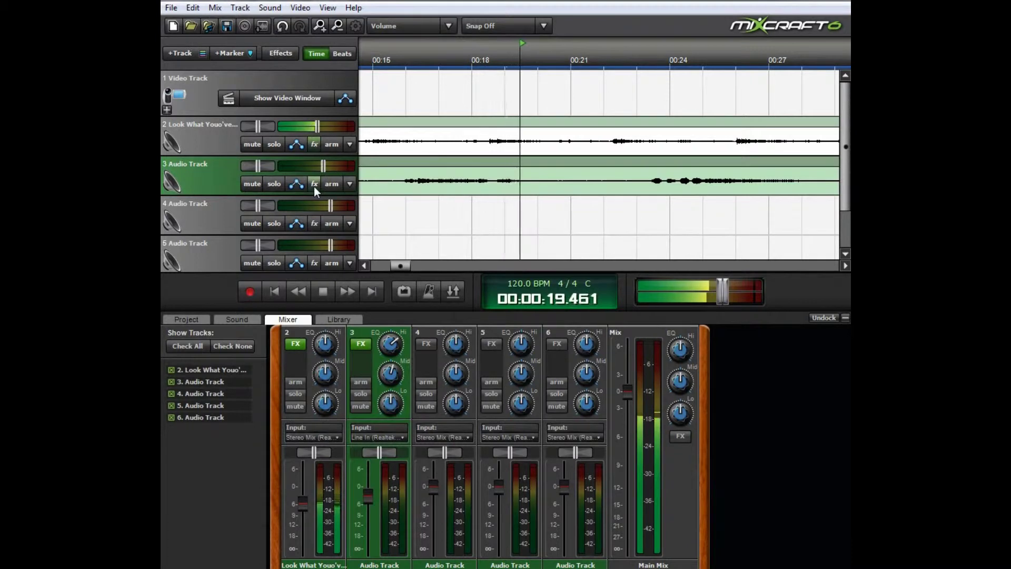
mouse_move(325, 173)
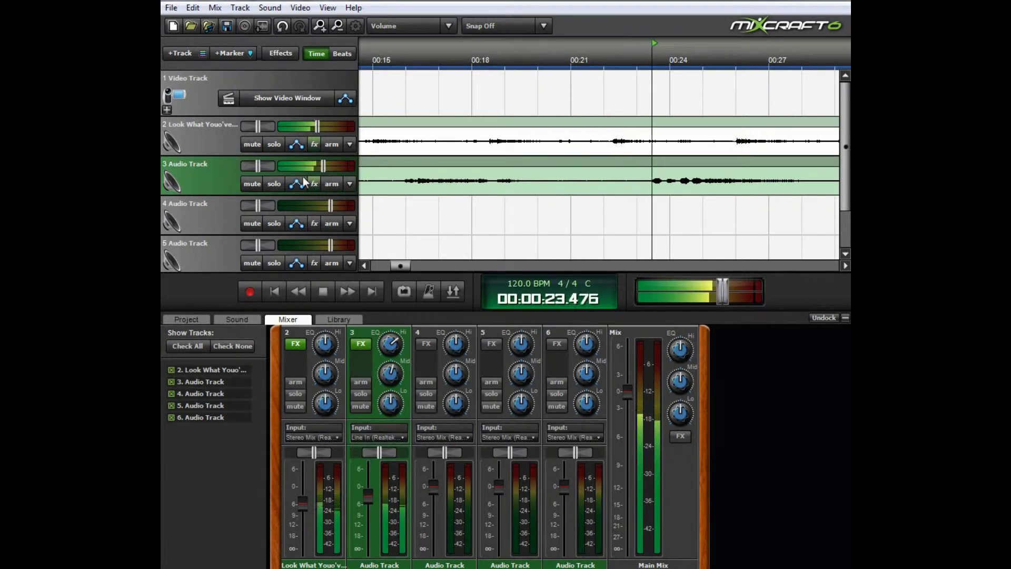
left_click_drag(366, 495, 367, 478)
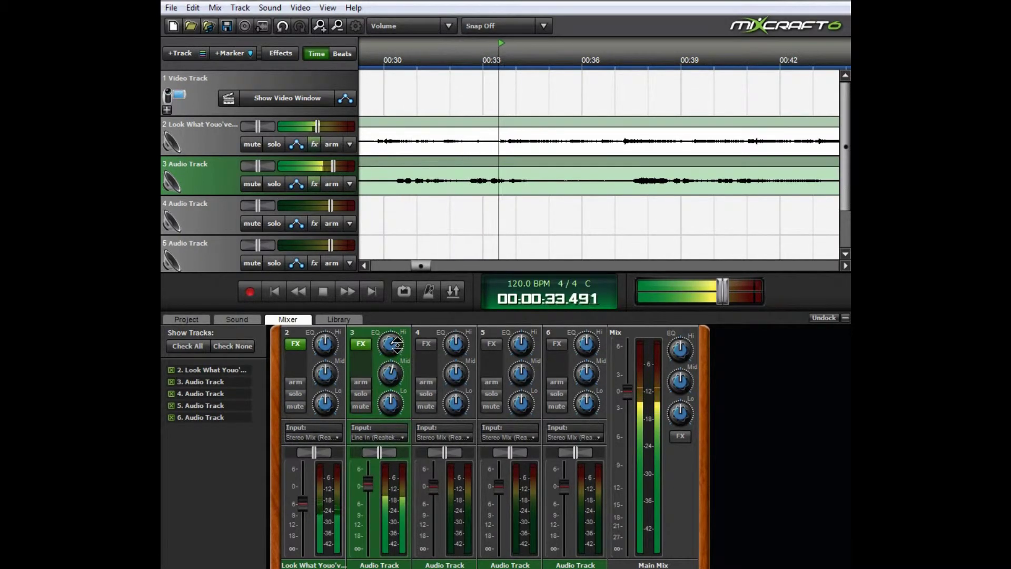
Return track 3's high EQ to its centre setting and cut its low EQ well below centre
left_click_drag(388, 343, 400, 345)
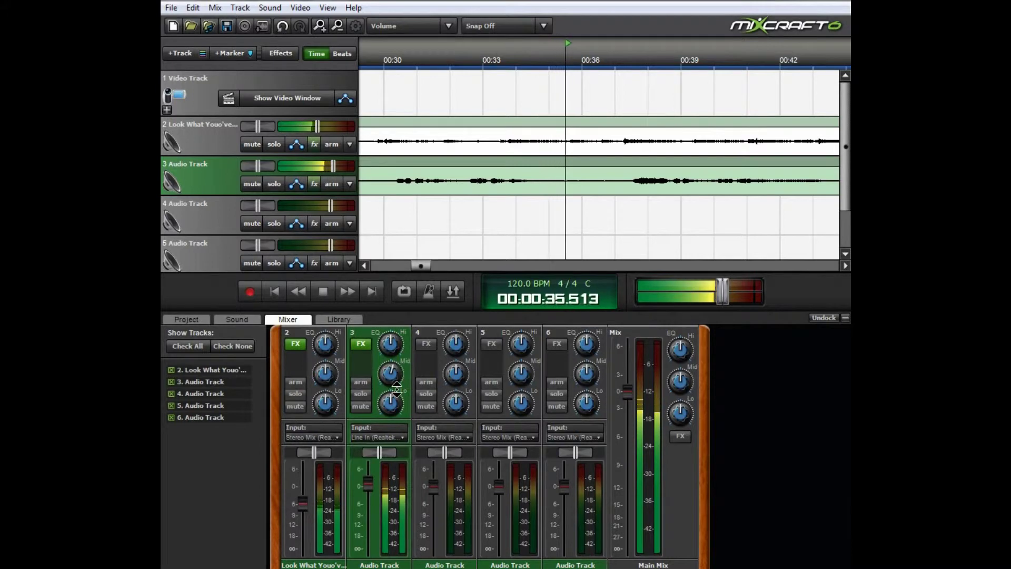
mouse_move(390, 402)
left_mouse_down()
mouse_move(382, 384)
mouse_move(415, 436)
mouse_move(404, 413)
left_mouse_up()
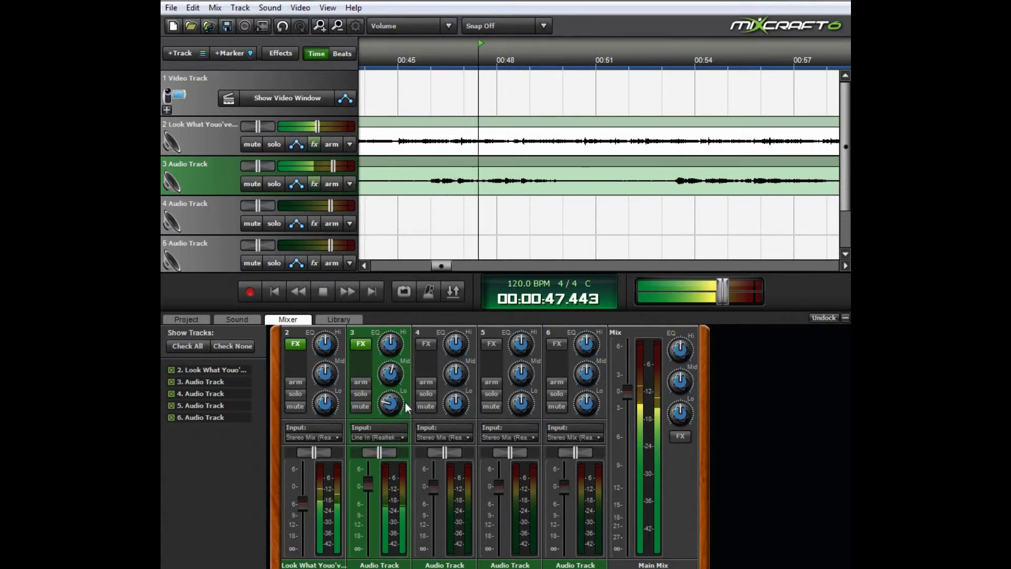
left_click_drag(401, 401, 400, 399)
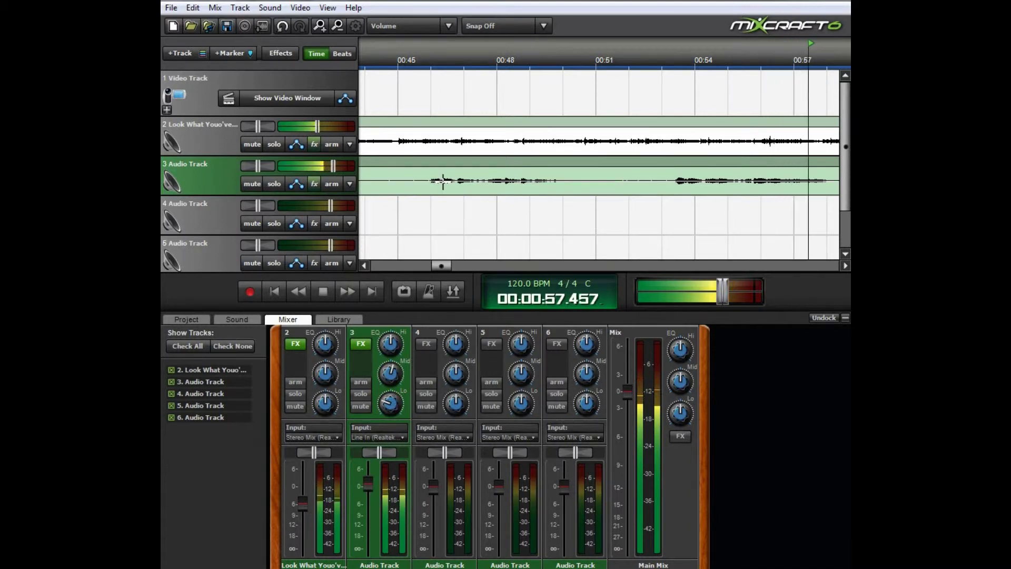
Disable the Acoustica Reverb on track 3, remove it from the track's effect chain and close the effect list
left_click(360, 344)
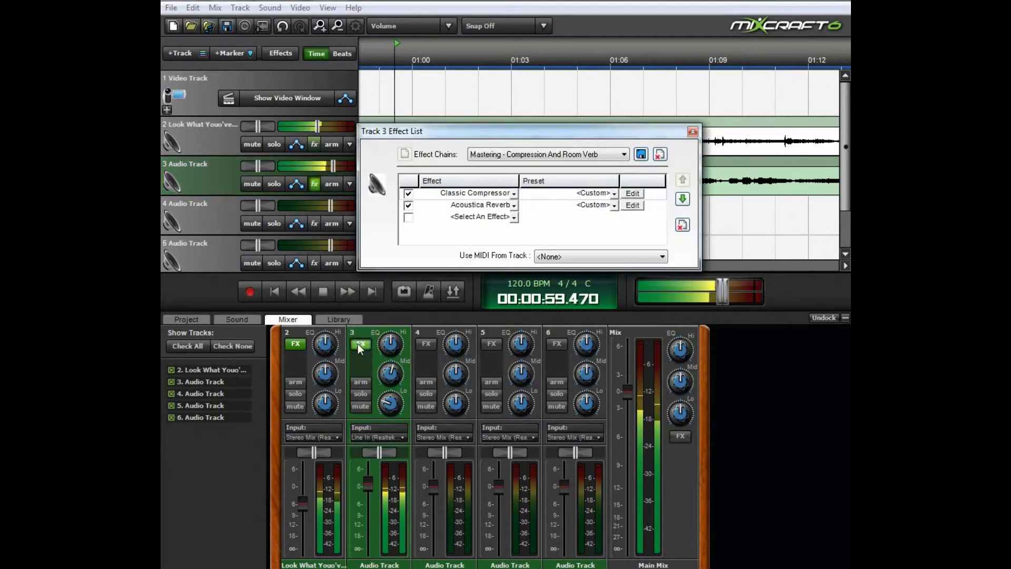
left_click(409, 206)
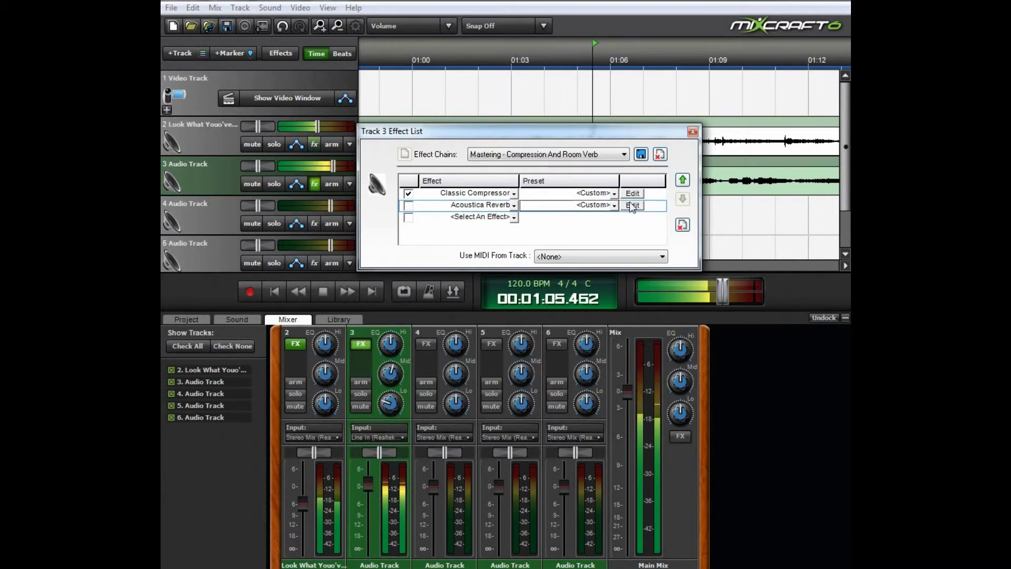
left_click(682, 227)
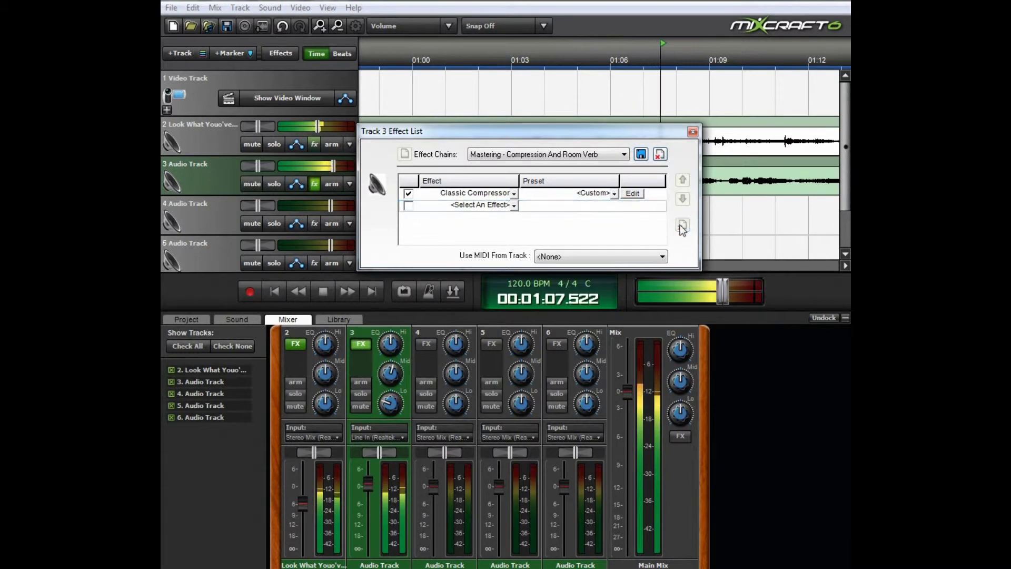
left_click(692, 132)
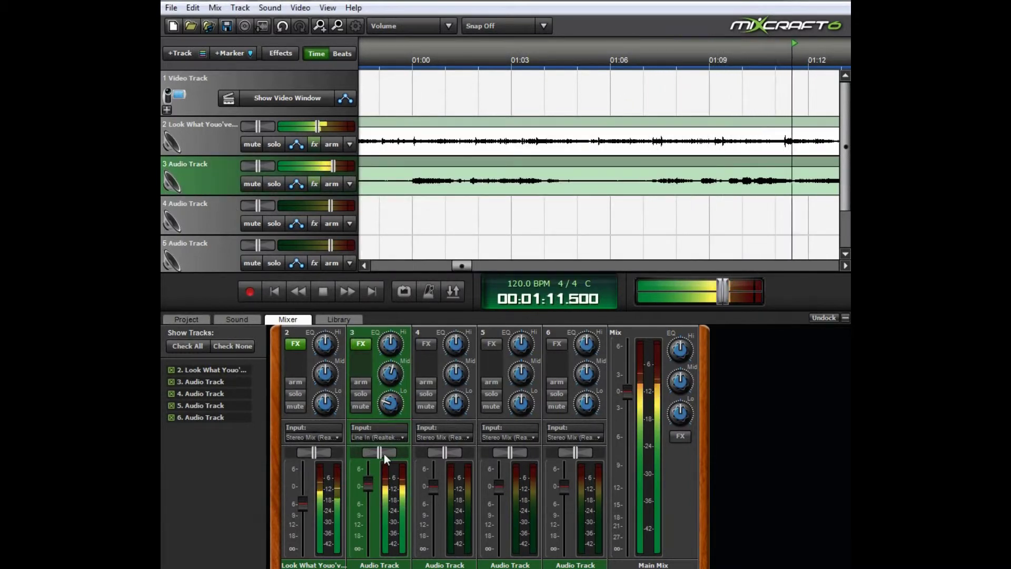
Lower track 3's volume to slightly below 0 dB to balance the vocal with track 2's song, and stop playback near the song's end
left_click_drag(367, 485, 366, 504)
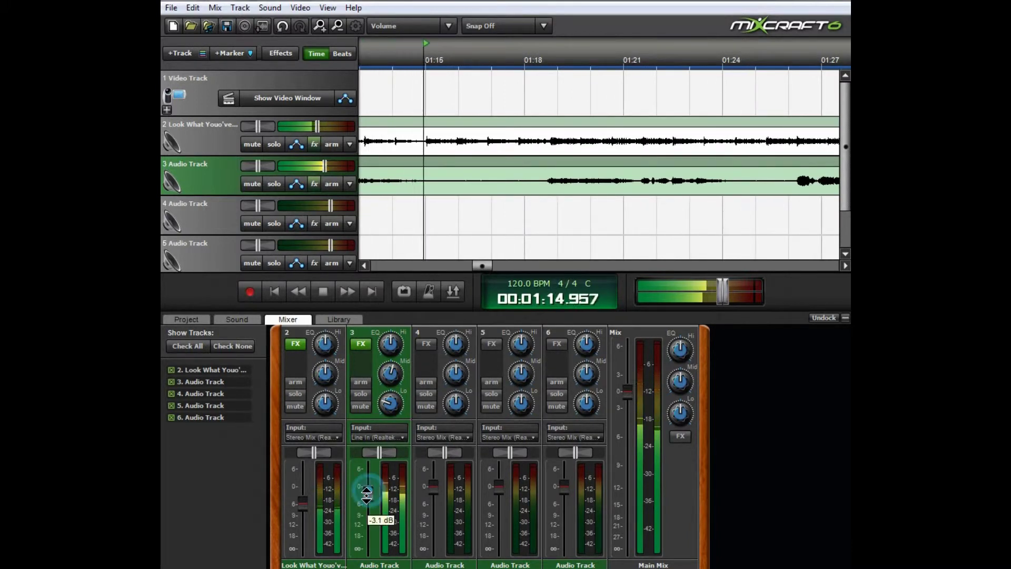
left_click(301, 502)
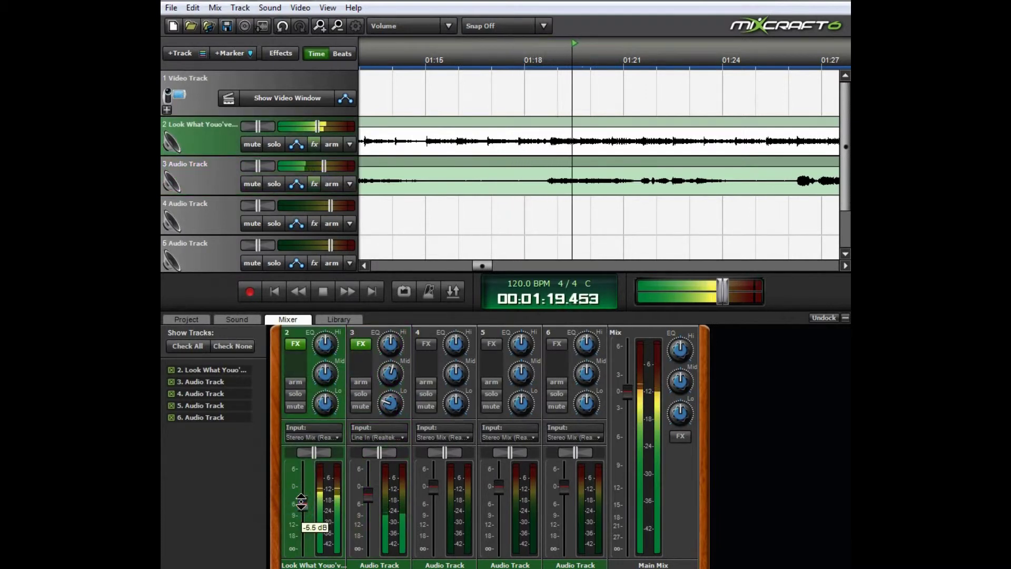
left_click(368, 496)
left_click_drag(367, 492, 368, 490)
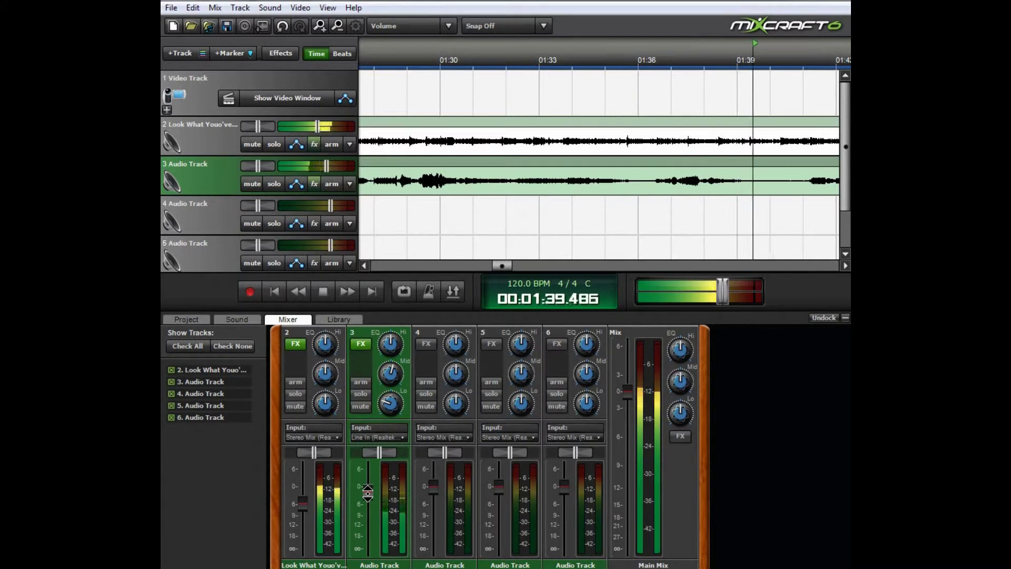
mouse_move(367, 492)
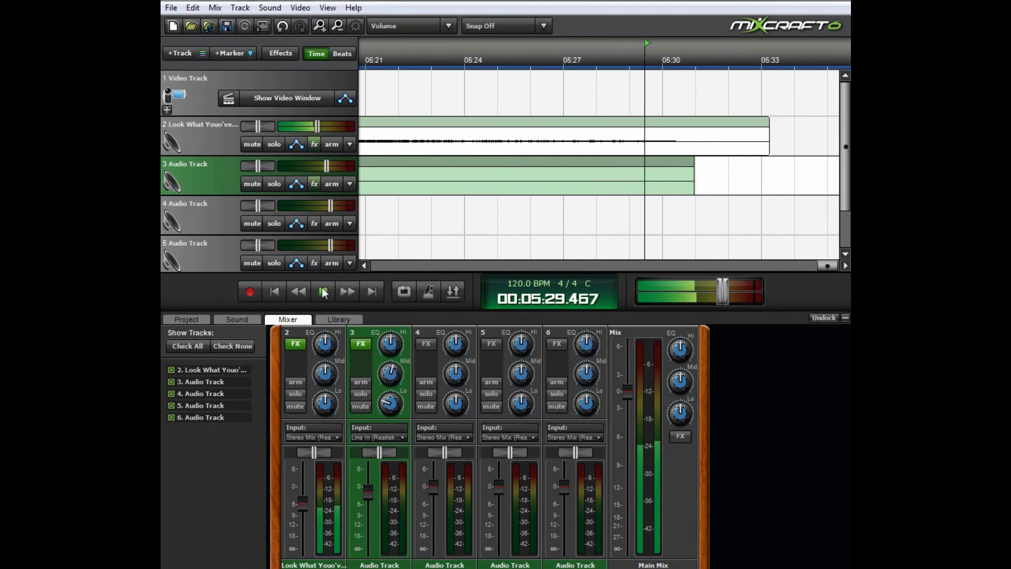
left_click(323, 292)
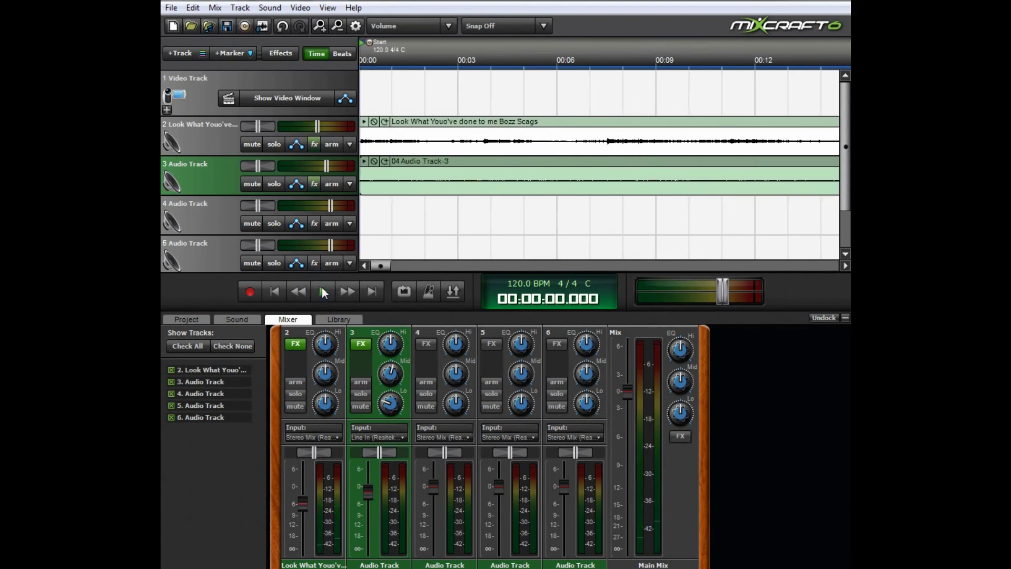